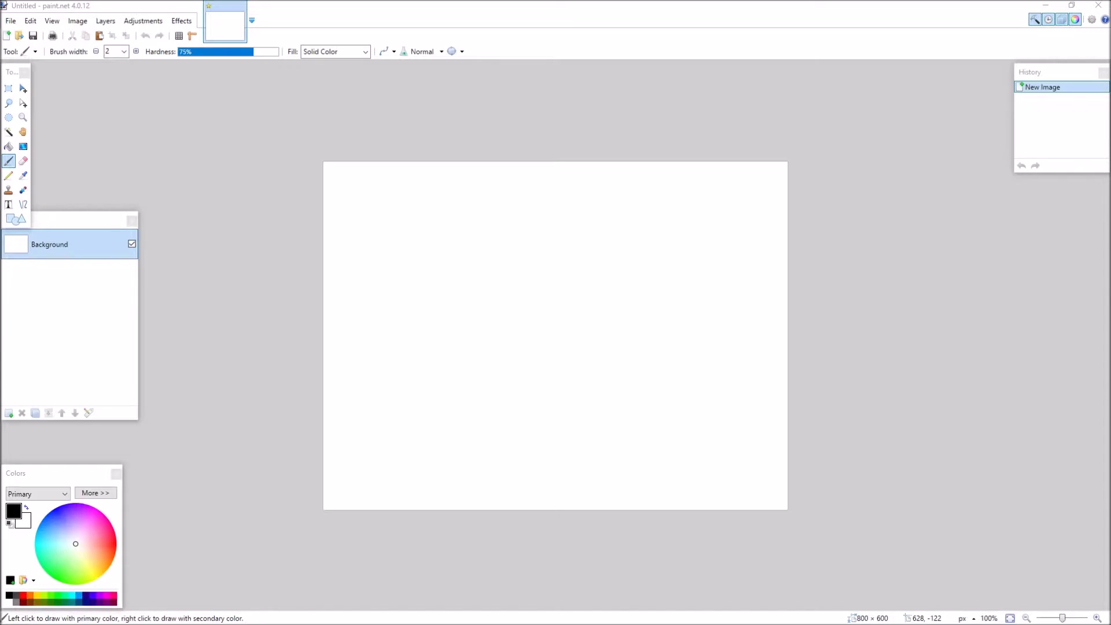
# Step: Create a new image 1280 pixels wide and 720 pixels high
pyautogui.click(264, 238)
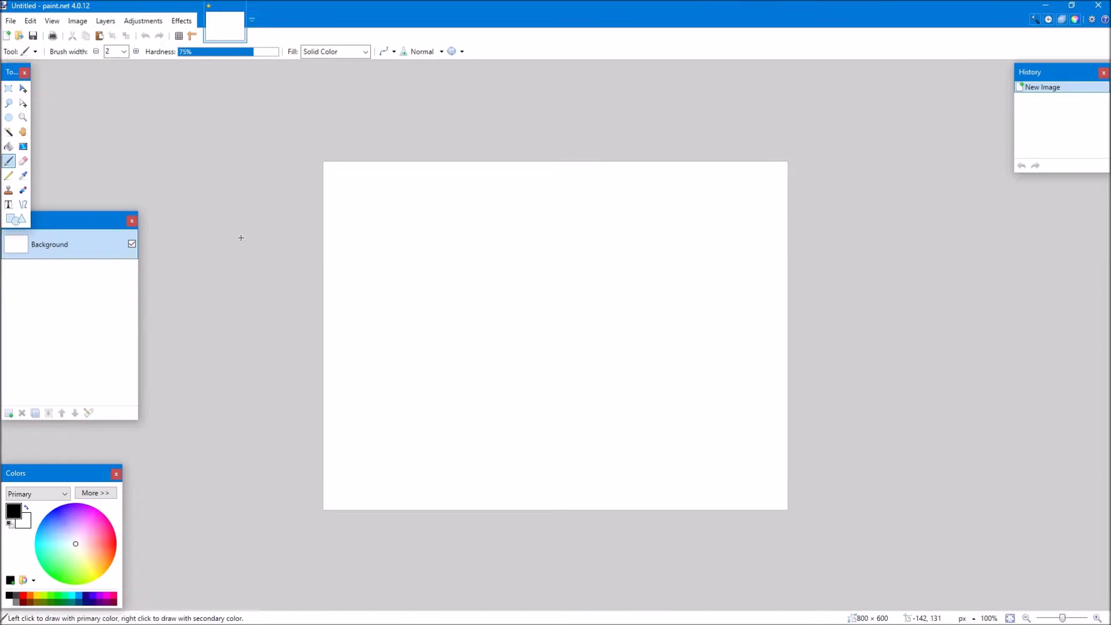
pyautogui.click(11, 21)
pyautogui.click(16, 37)
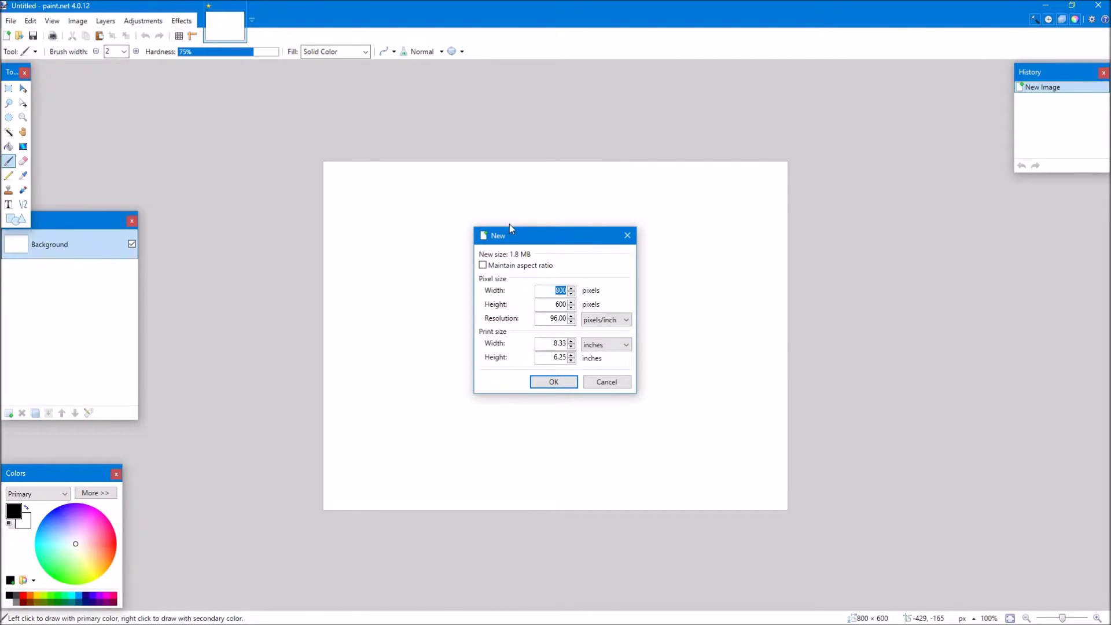
pyautogui.write('1280720')
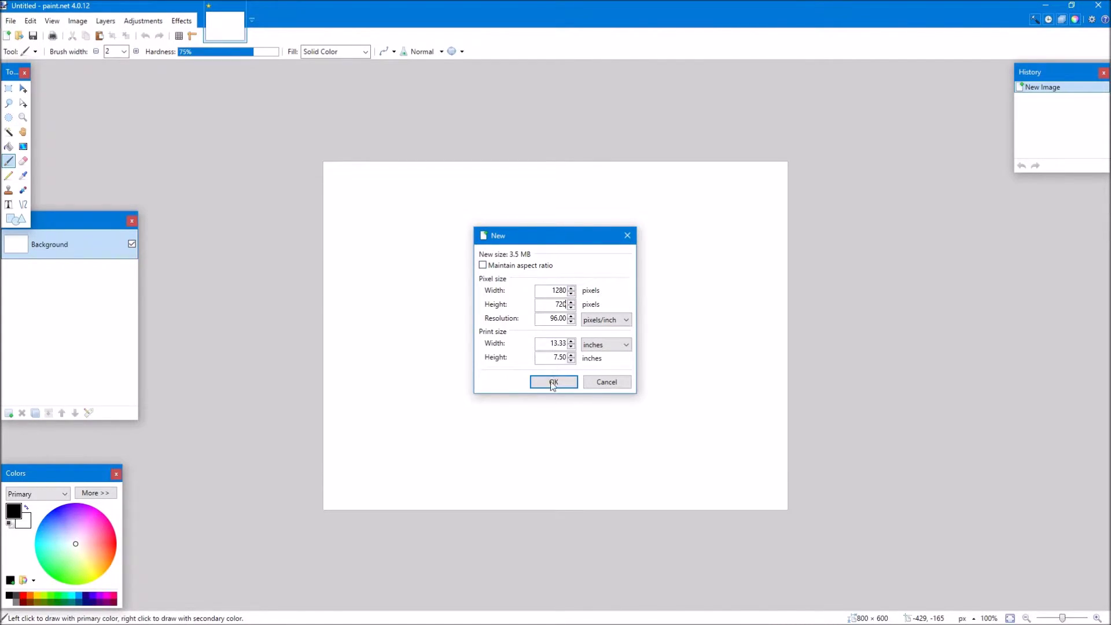
pyautogui.click(553, 383)
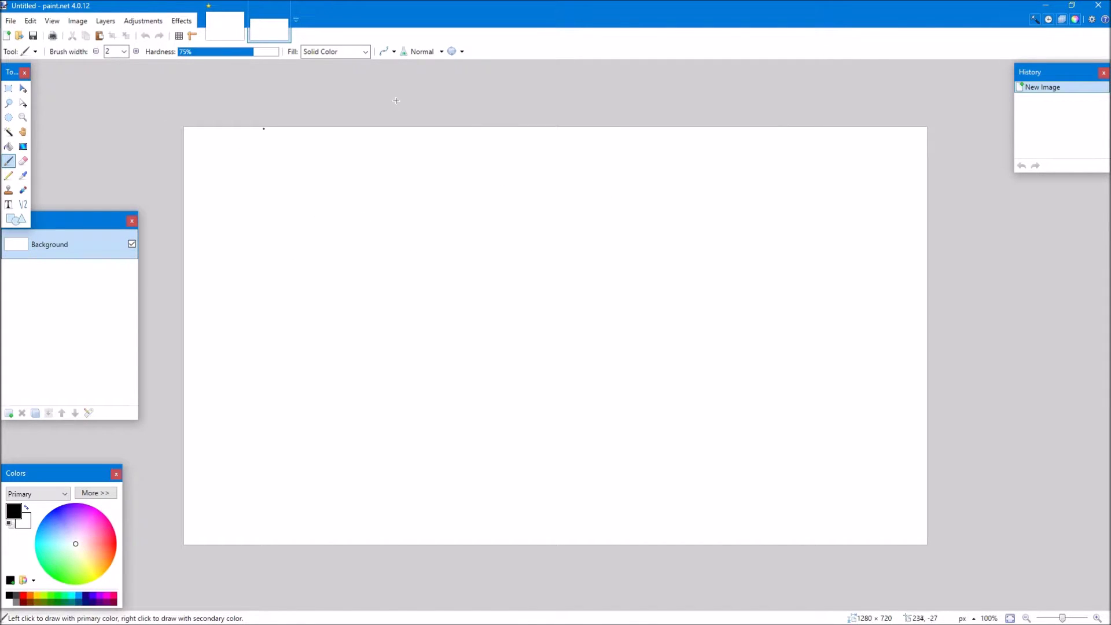
# Step: Paste the copied Minecraft landscape picture into the new image, keeping the canvas size
pyautogui.click(800, 337)
pyautogui.click(1027, 619)
pyautogui.click(1027, 618)
pyautogui.click(1026, 618)
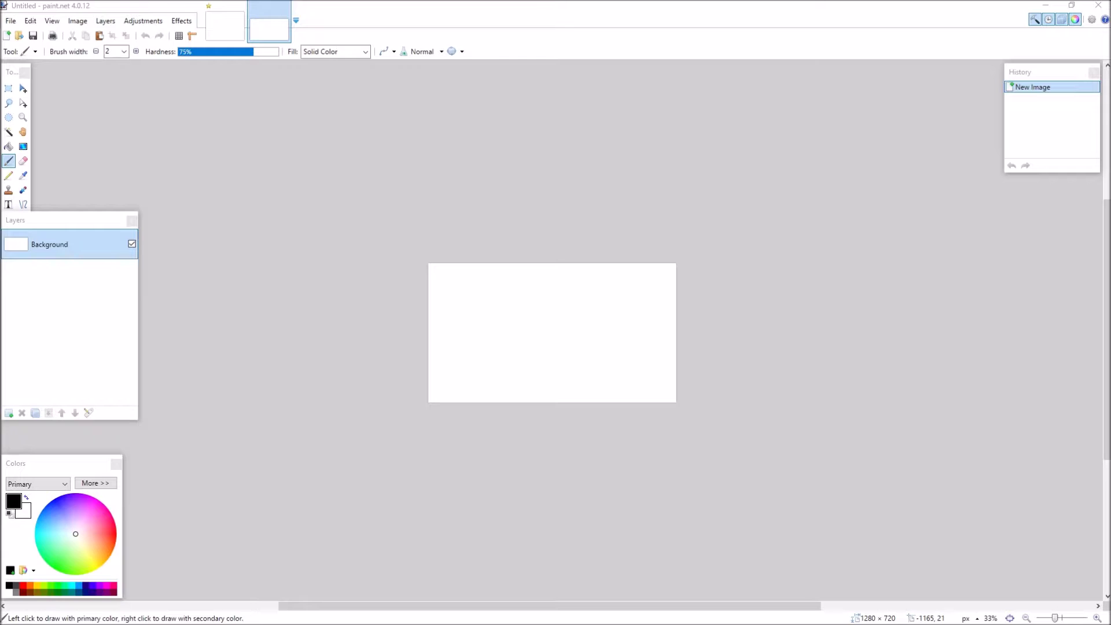
pyautogui.click(372, 389)
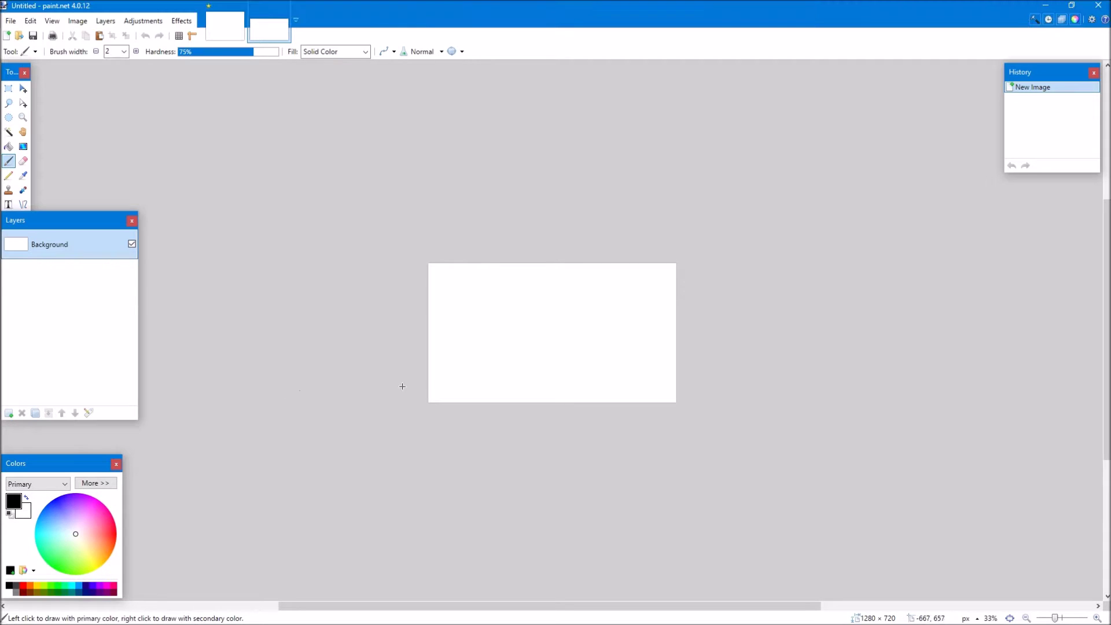
pyautogui.hotkey('ctrl', 'v')
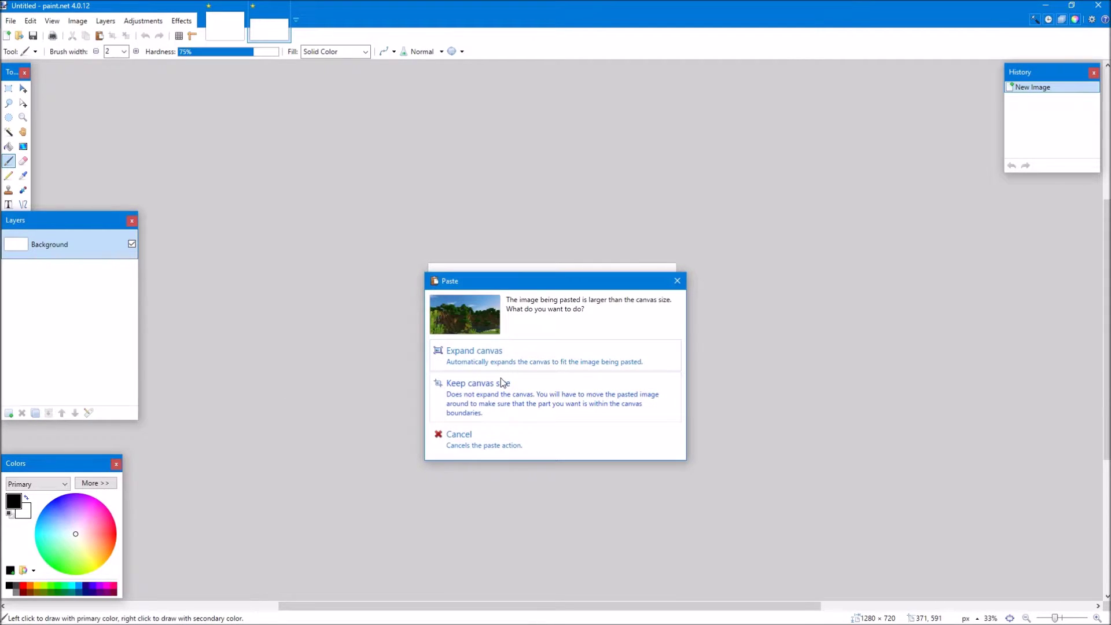
pyautogui.click(471, 398)
# Step: Reposition the pasted landscape to cover the canvas, rotate it by about 0.7°, and deselect it
pyautogui.moveTo(566, 363); pyautogui.dragTo(496, 288)
pyautogui.moveTo(529, 191)
pyautogui.mouseDown()
pyautogui.moveTo(521, 174)
pyautogui.moveTo(531, 169)
pyautogui.mouseUp()
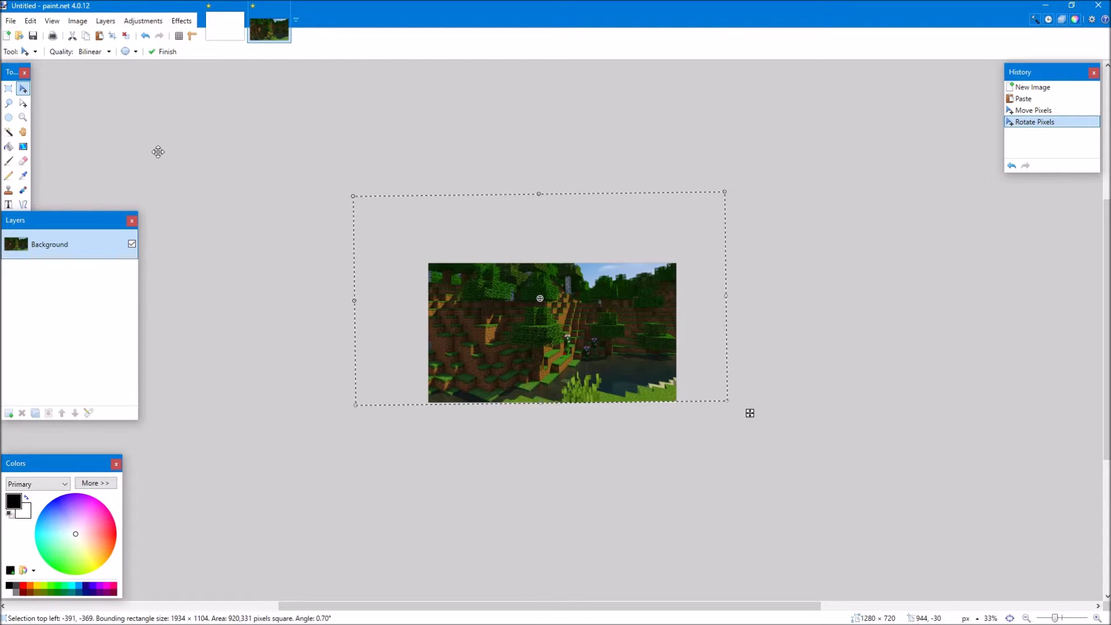
pyautogui.click(8, 88)
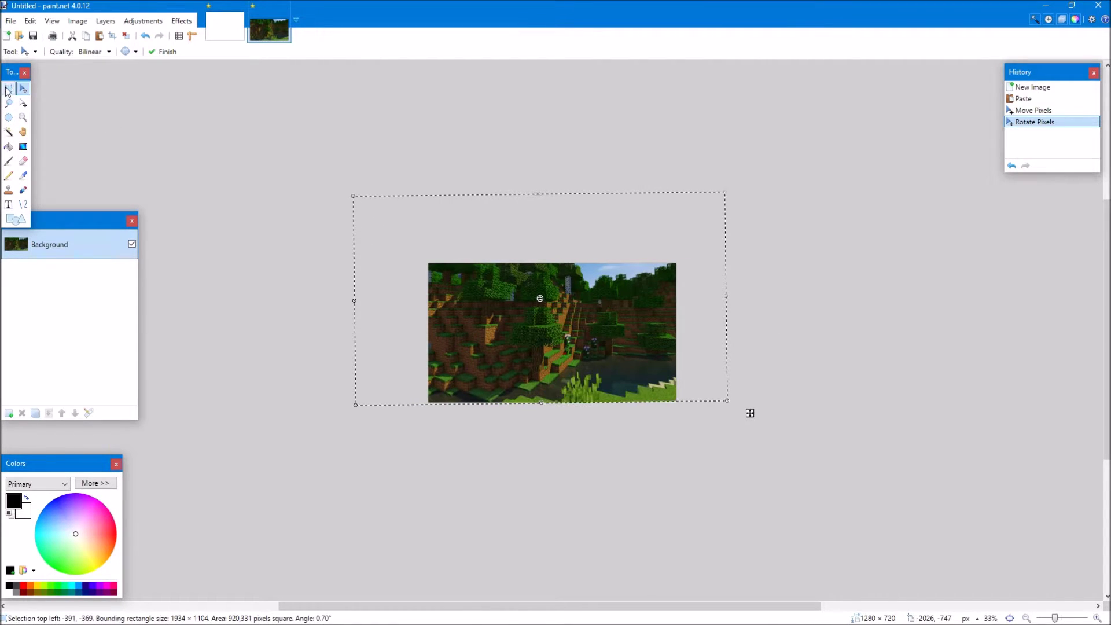
pyautogui.click(416, 221)
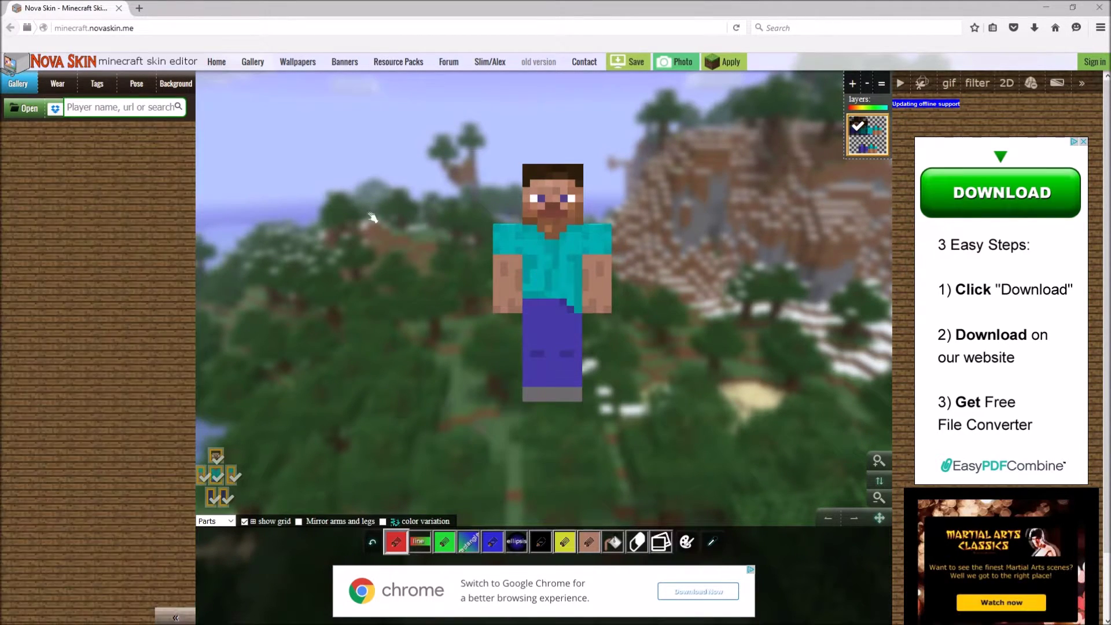
# Step: Switch to the Nova Skin editor, try the second preset pose, and give the character a random pose
pyautogui.click(134, 85)
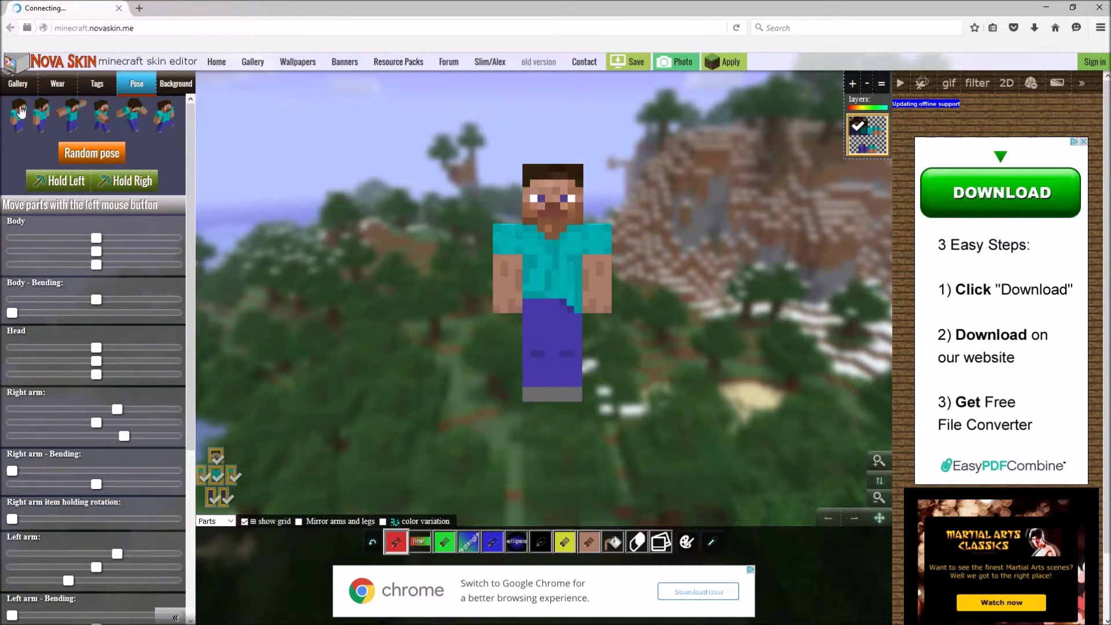
pyautogui.click(41, 115)
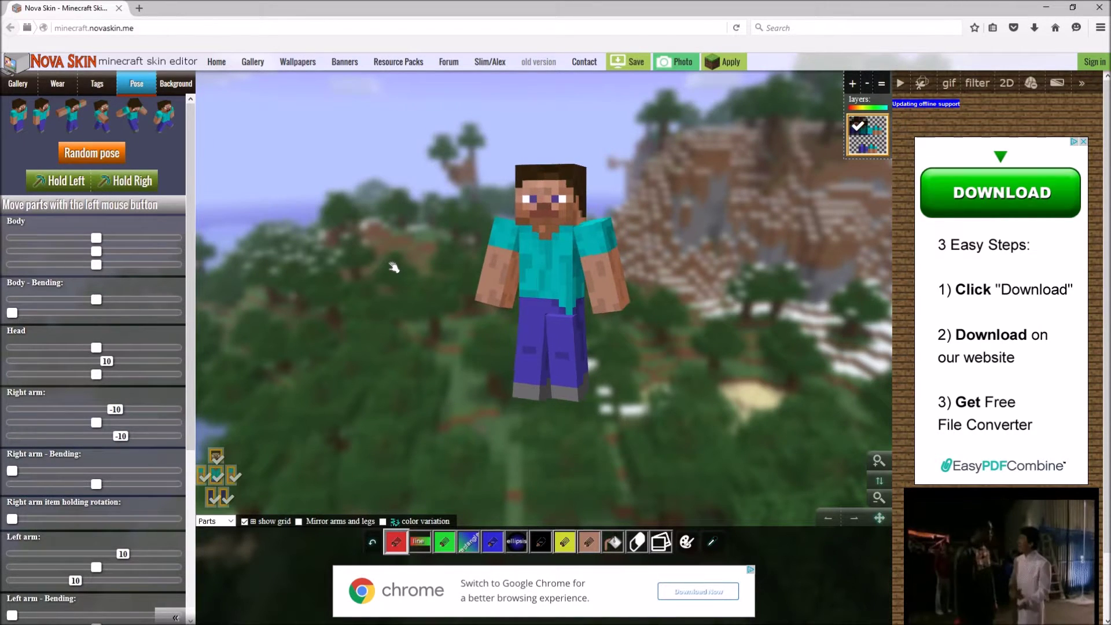
pyautogui.click(91, 153)
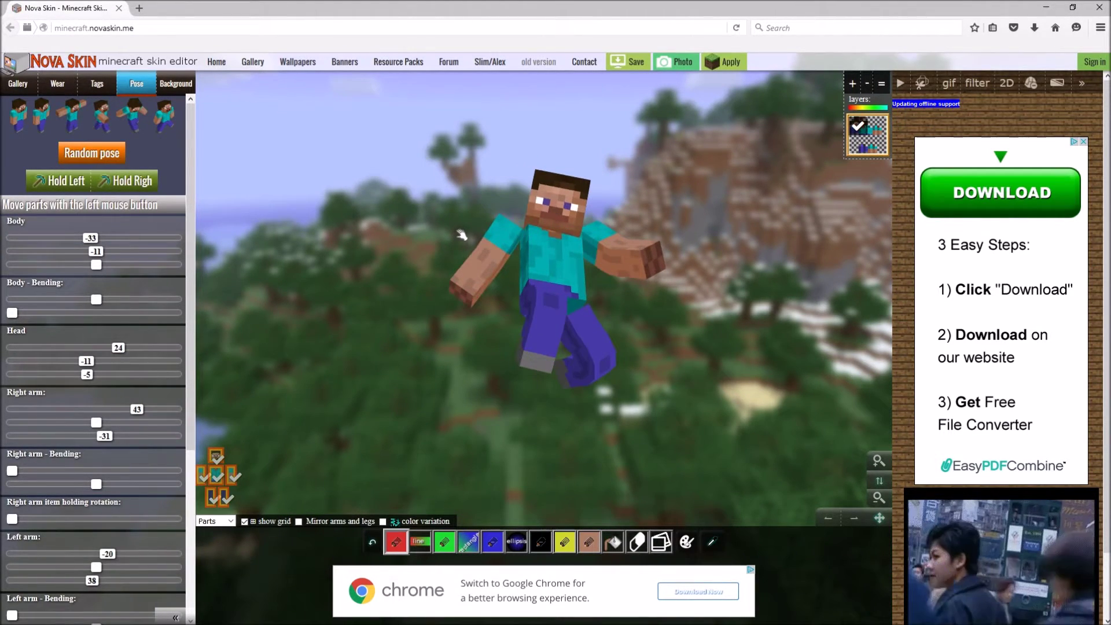
# Step: Put an ender pearl in the character's left hand and a diamond tool in the right, and start the photo capture
pyautogui.click(57, 181)
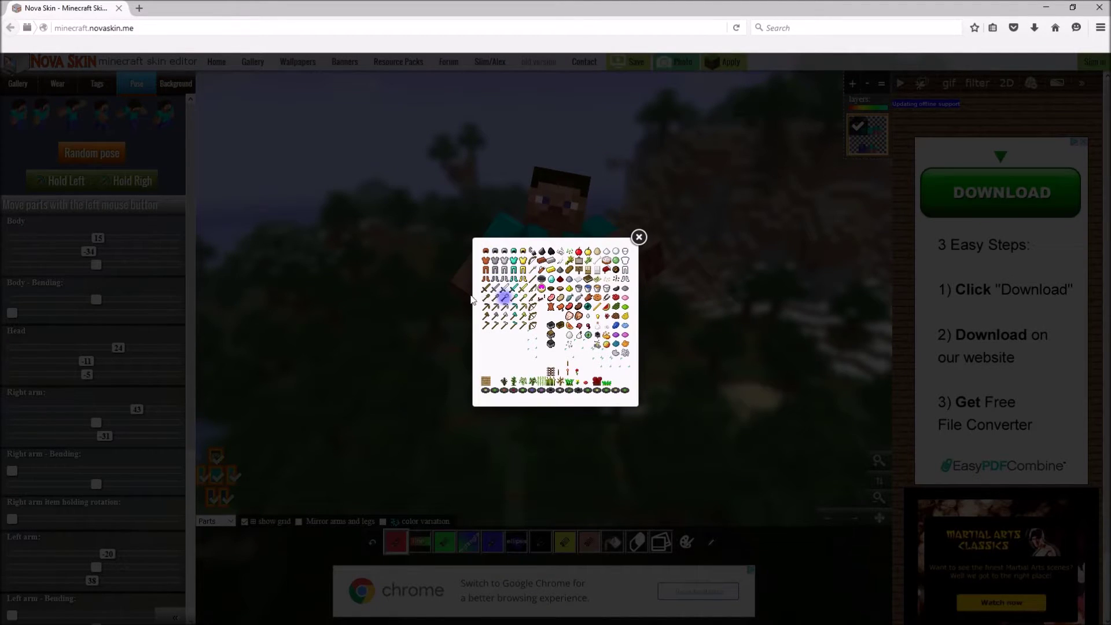
pyautogui.click(593, 316)
pyautogui.click(115, 180)
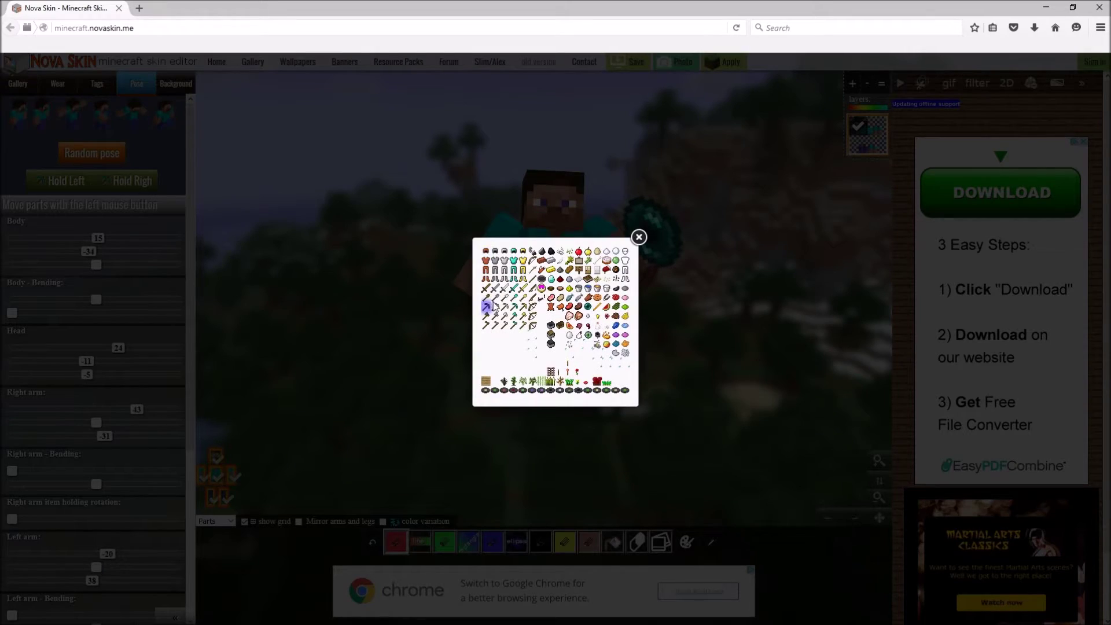
pyautogui.click(513, 303)
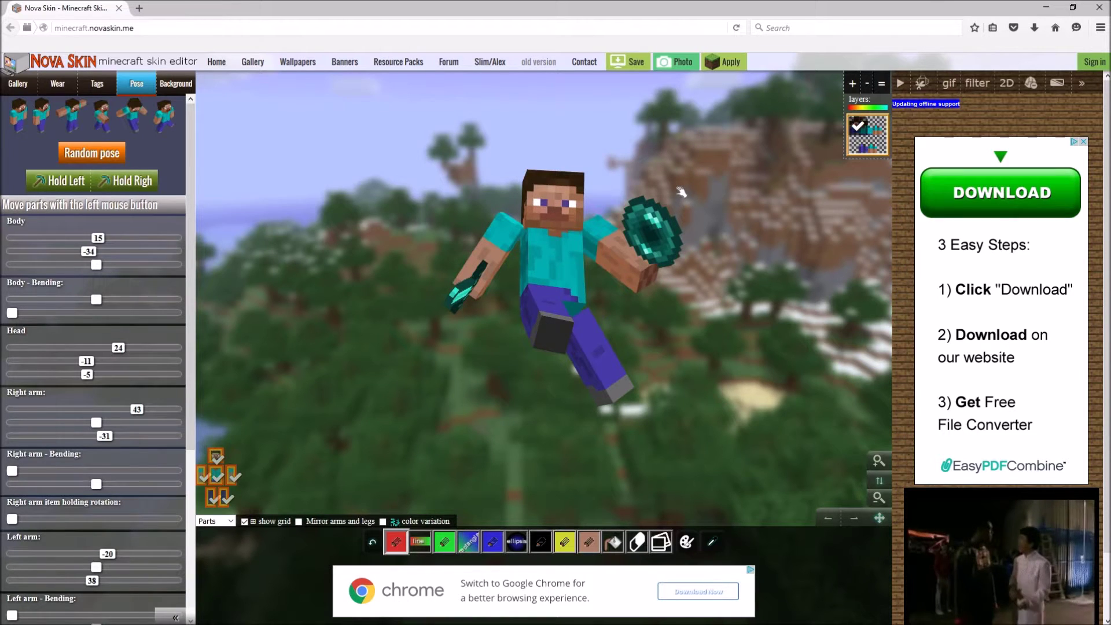
pyautogui.click(660, 65)
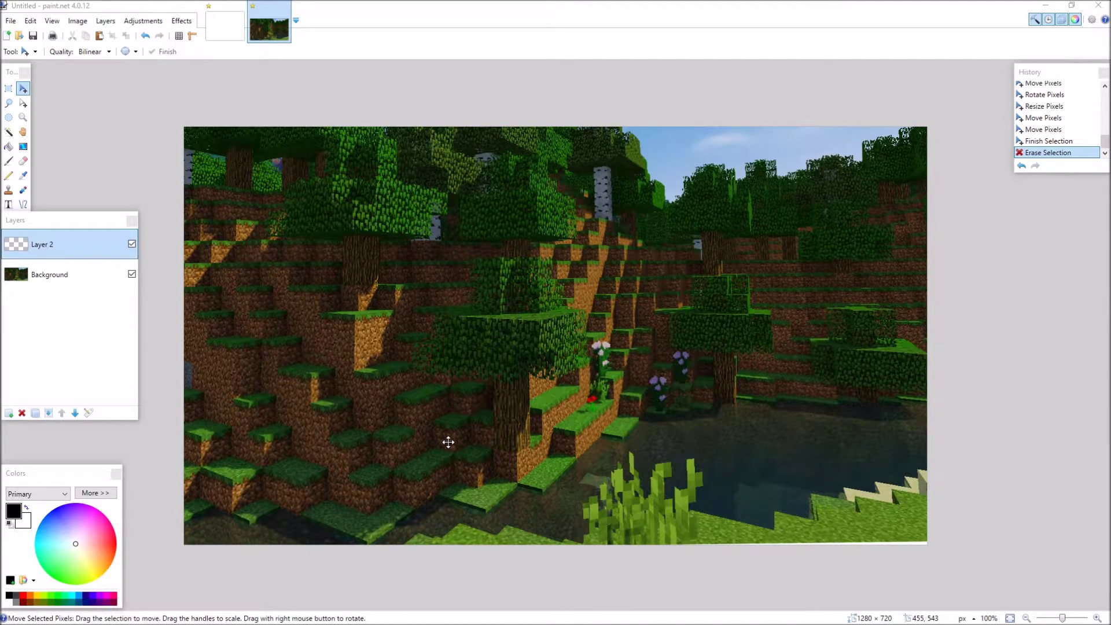
# Step: Back in paint.net, paste the copied character render onto Layer 2, enlarge it, place it at the picture's lower right, and deselect
pyautogui.click(313, 223)
pyautogui.hotkey('ctrl', 'a')
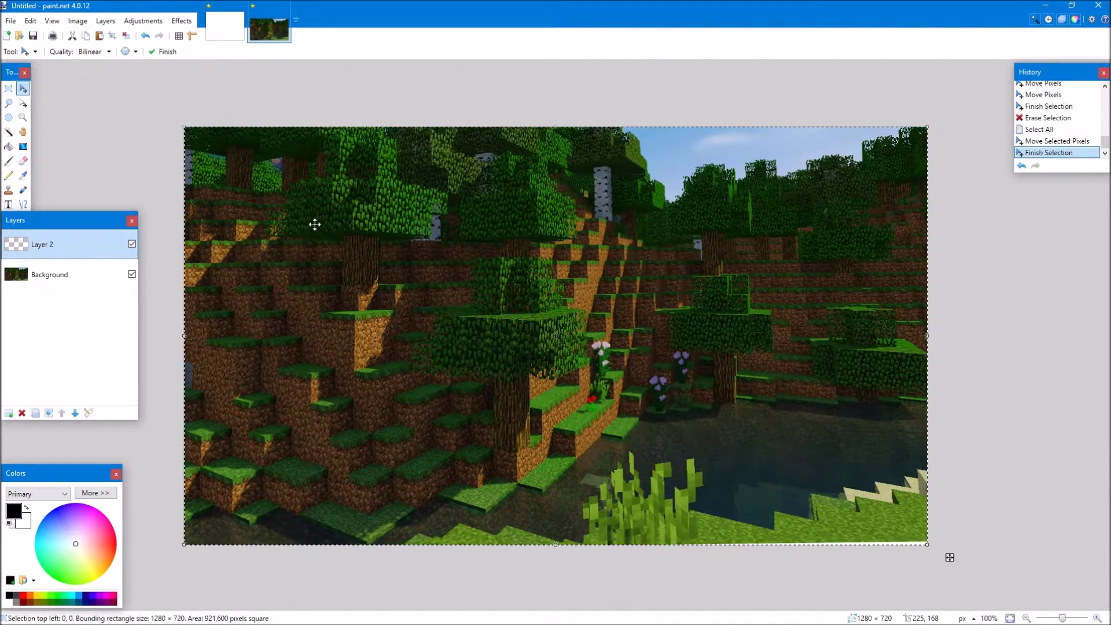
pyautogui.hotkey('ctrl', 'v')
pyautogui.moveTo(315, 224); pyautogui.dragTo(722, 408)
pyautogui.moveTo(594, 310); pyautogui.dragTo(548, 199)
pyautogui.moveTo(660, 281); pyautogui.dragTo(806, 325)
pyautogui.click(8, 88)
pyautogui.click(683, 298)
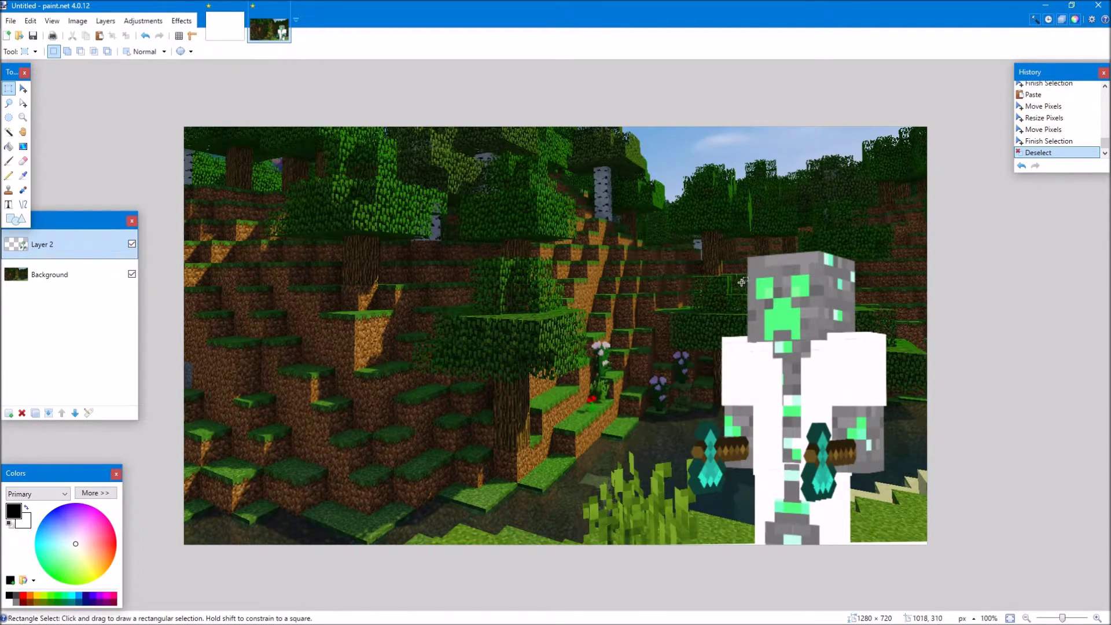
# Step: Apply Outline Object to the character on Layer 2 with width 5, softness 127 and black color
pyautogui.click(181, 22)
pyautogui.moveTo(217, 216)
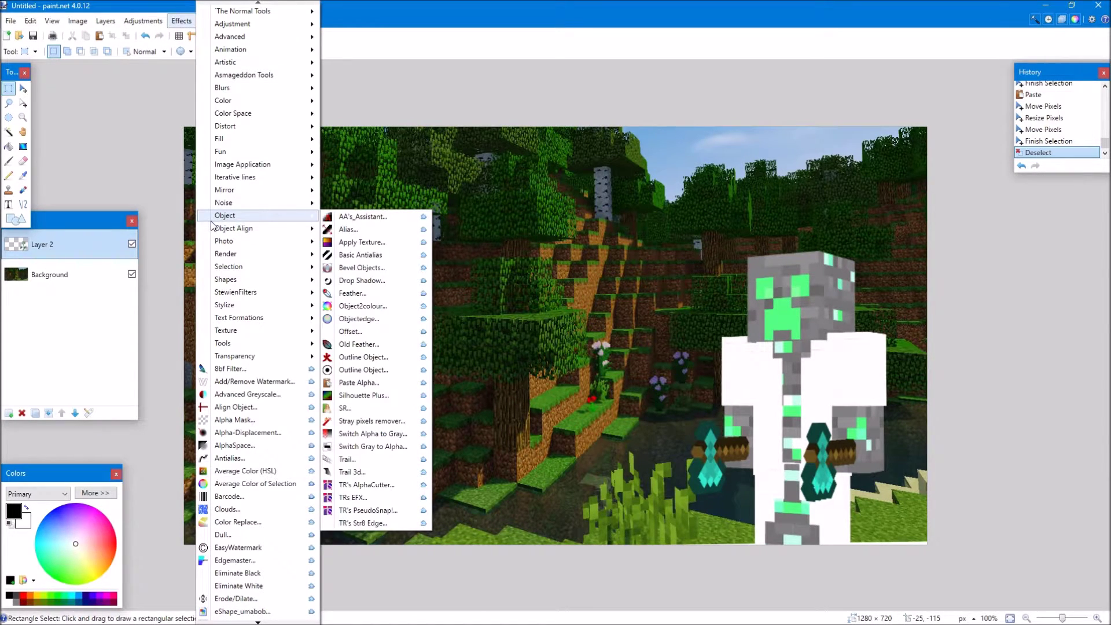
pyautogui.click(390, 357)
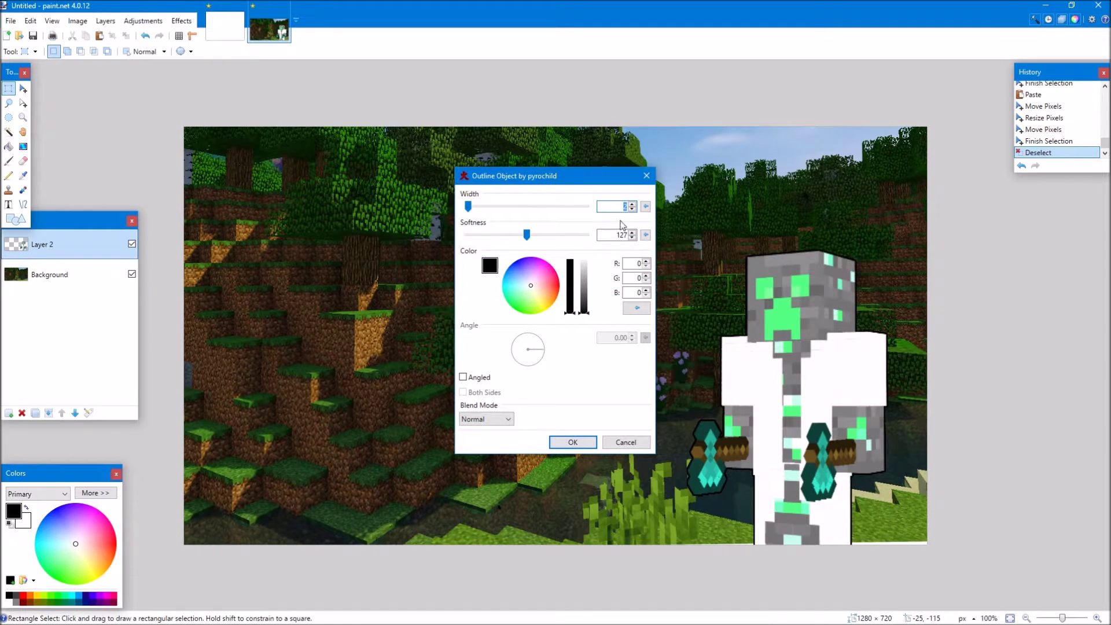
pyautogui.click(631, 204)
pyautogui.moveTo(583, 305)
pyautogui.mouseDown()
pyautogui.moveTo(589, 252)
pyautogui.moveTo(591, 319)
pyautogui.mouseUp()
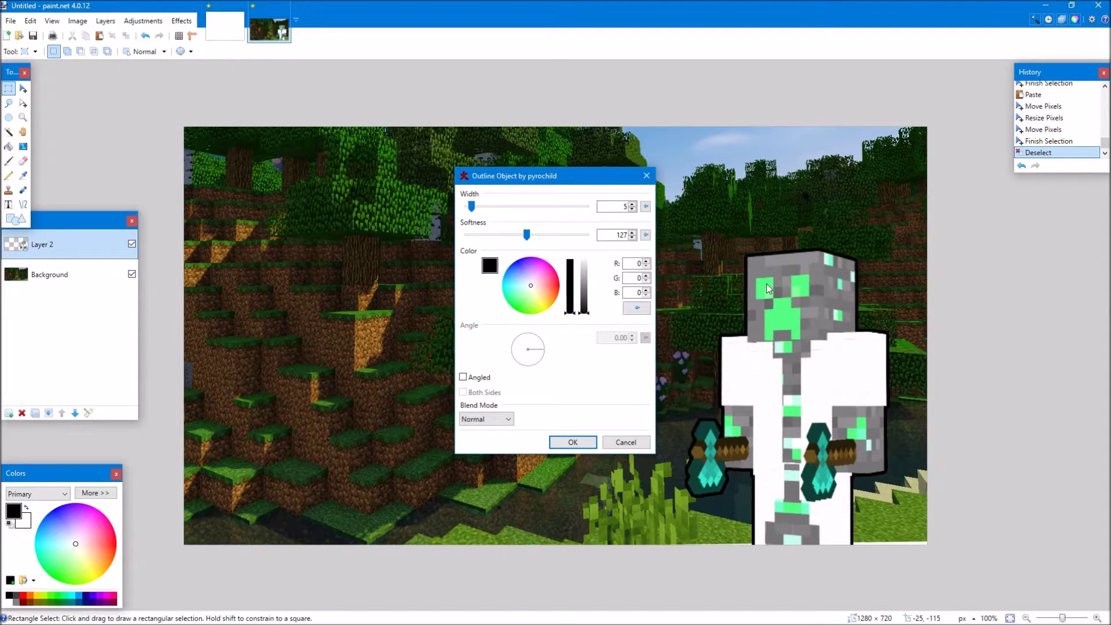
pyautogui.click(573, 442)
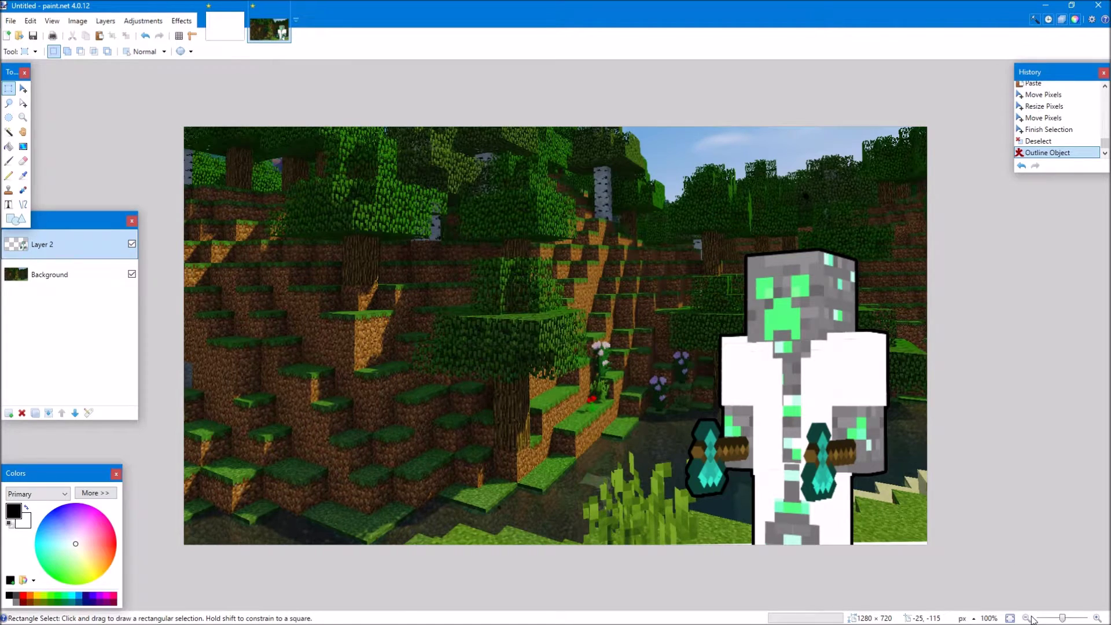
pyautogui.click(1028, 618)
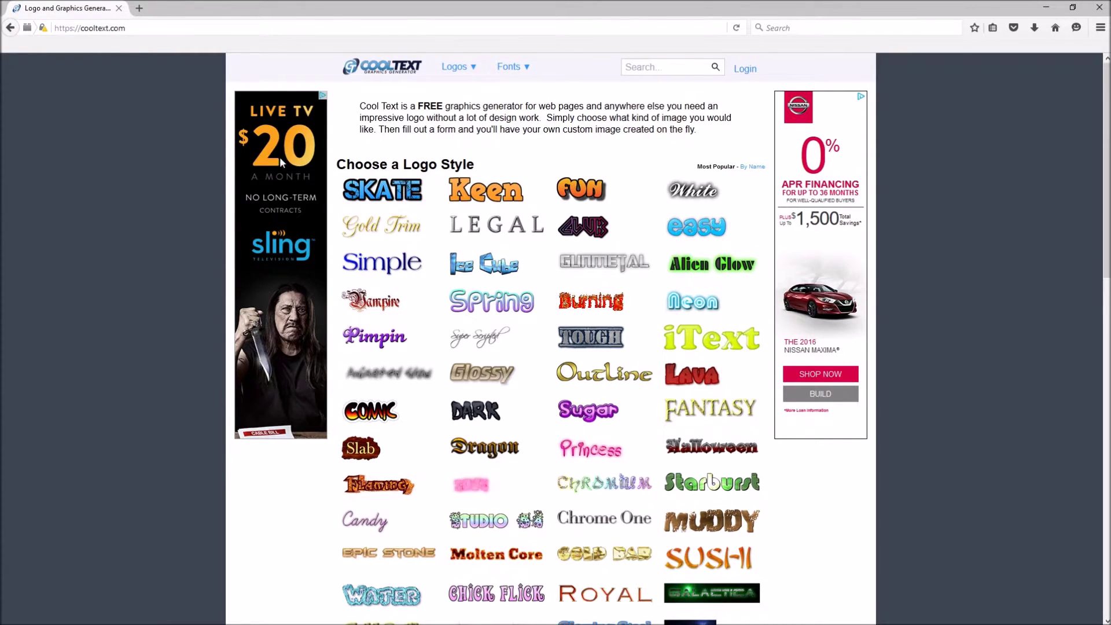
# Step: Browse the logo styles on the Cool Text website and open the Fun style
pyautogui.scroll(-10, 689, 255)
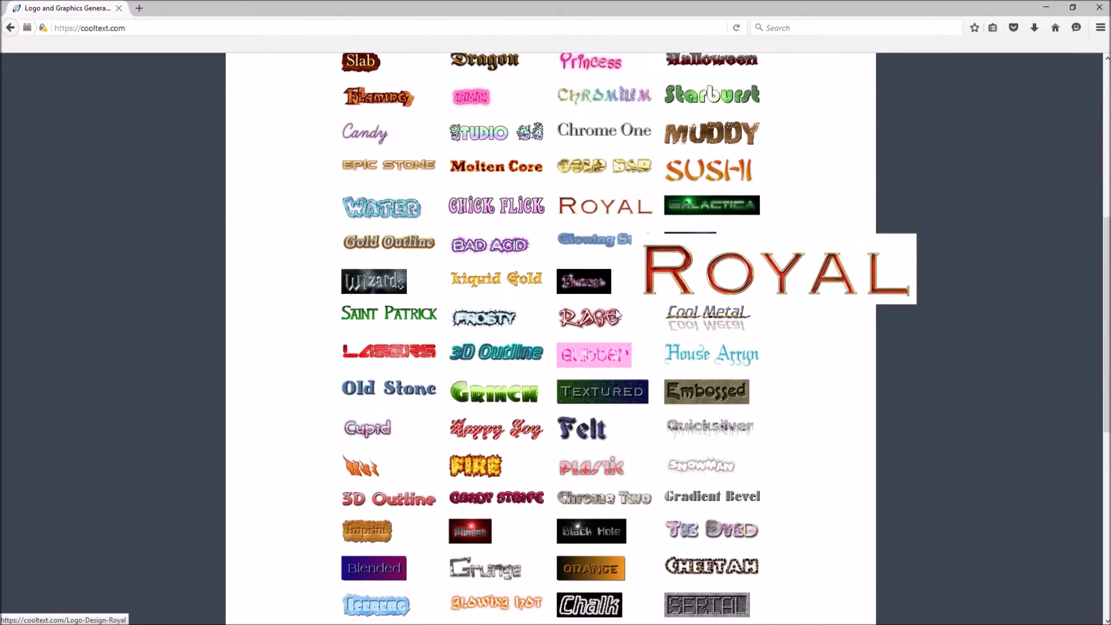
pyautogui.scroll(10, 626, 344)
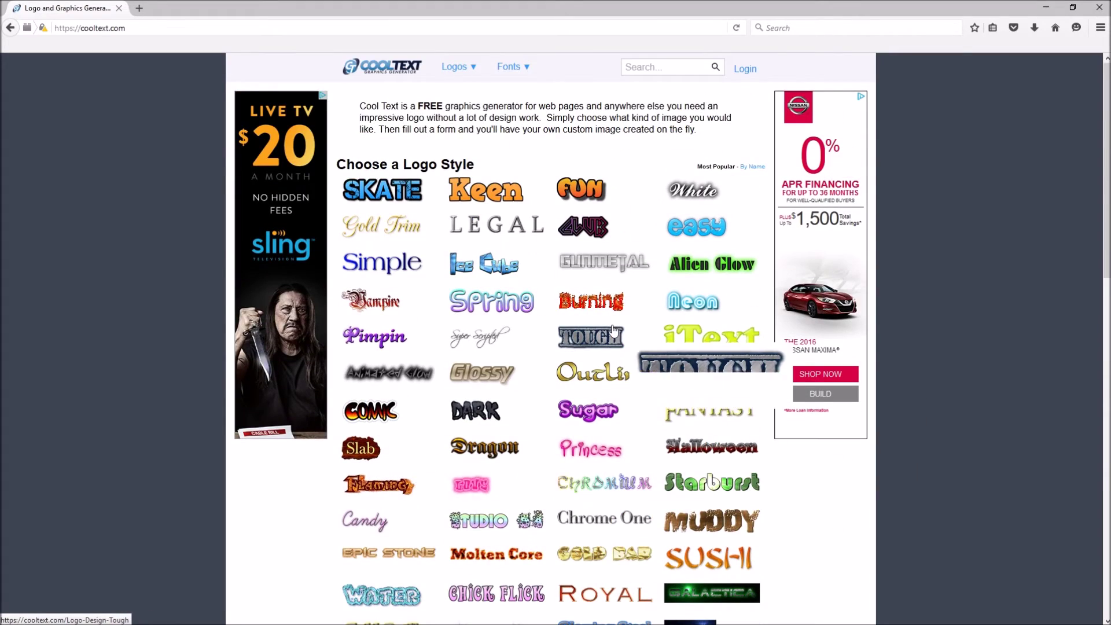
pyautogui.moveTo(473, 200)
pyautogui.click(581, 189)
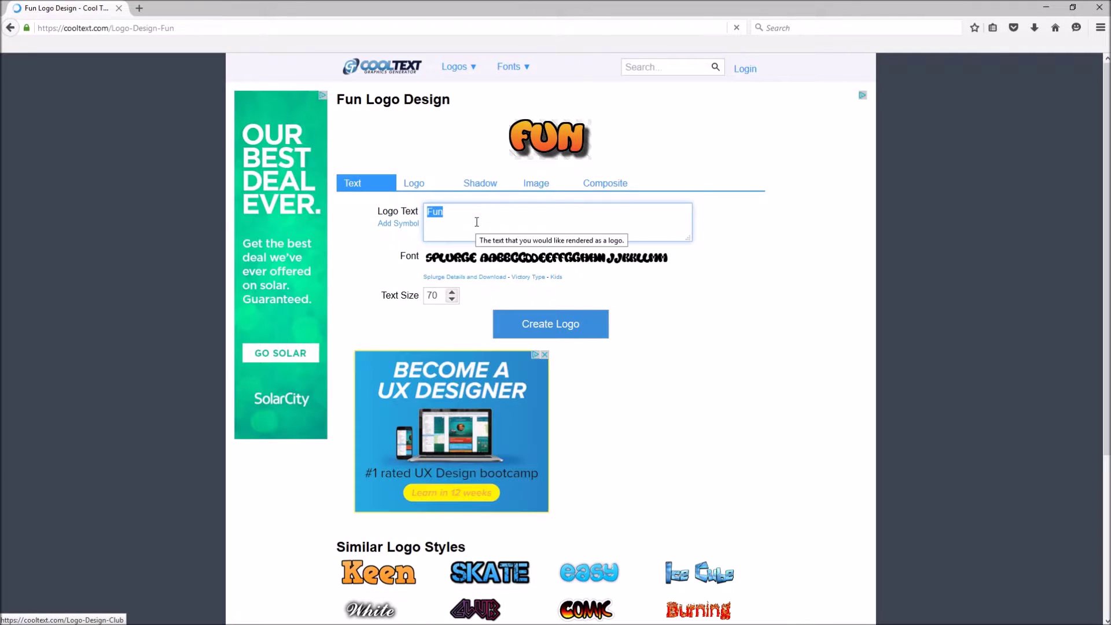
# Step: Replace the logo text with "Minecraft" and set the text size to 250
pyautogui.press('BackSpace')
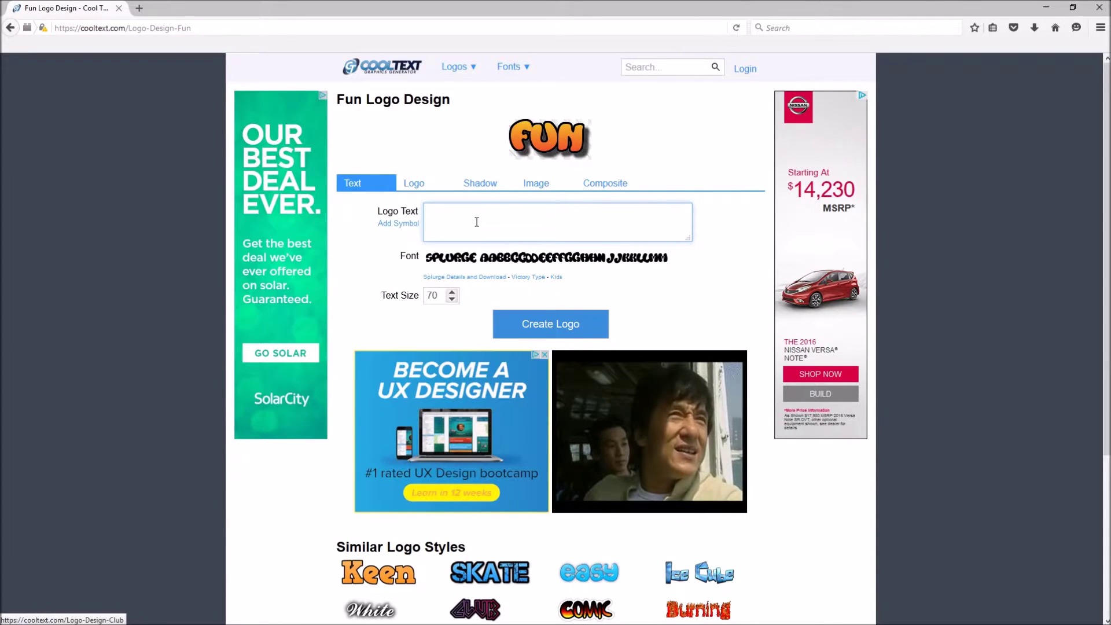
pyautogui.write('Minecraft')
pyautogui.doubleClick(439, 305)
pyautogui.write('25')
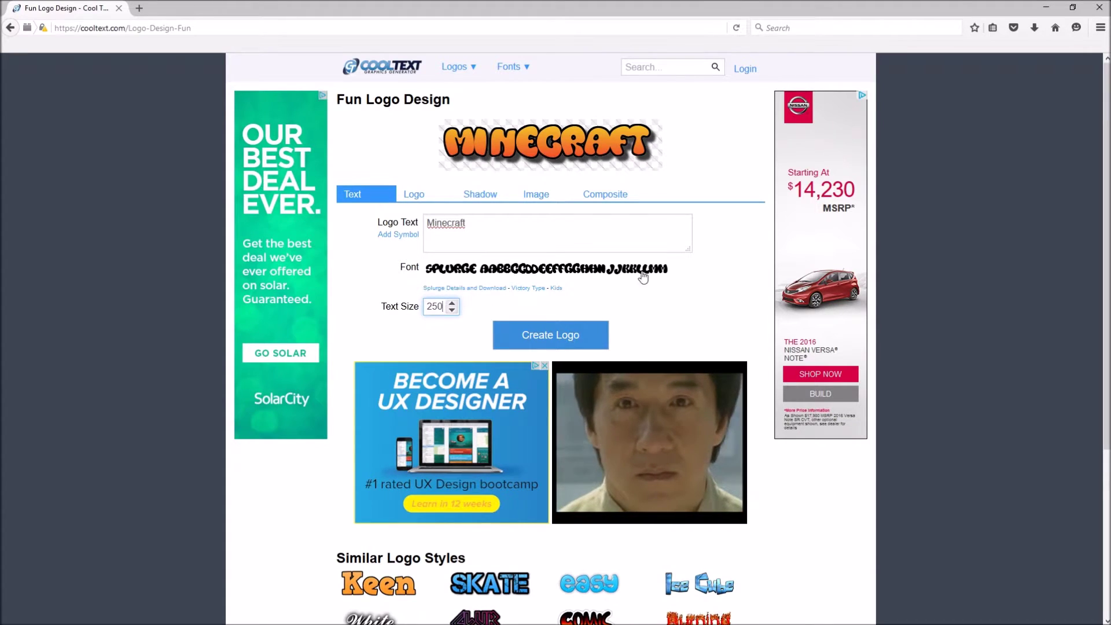
pyautogui.click(532, 222)
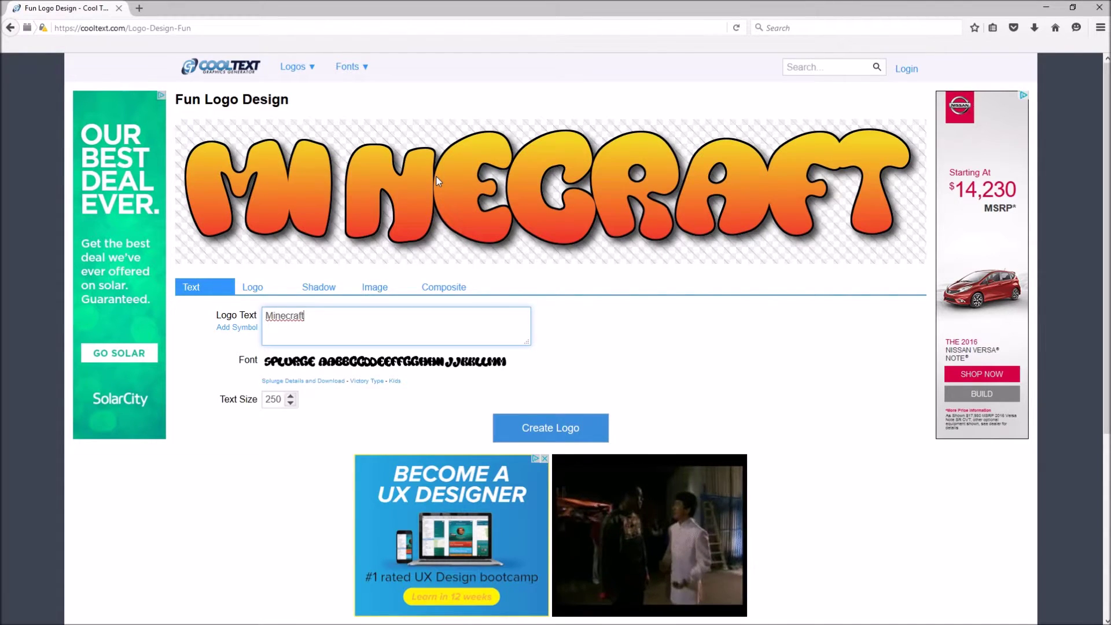
# Step: Set the logo's shadow type to No Shadow
pyautogui.click(263, 287)
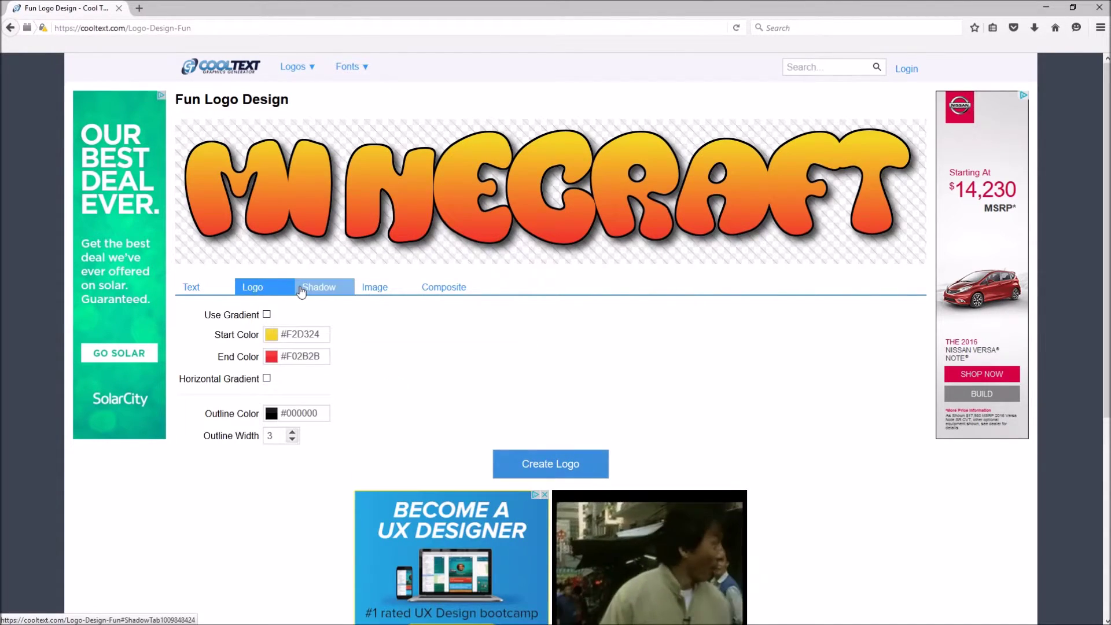
pyautogui.click(301, 289)
pyautogui.click(318, 316)
pyautogui.click(318, 333)
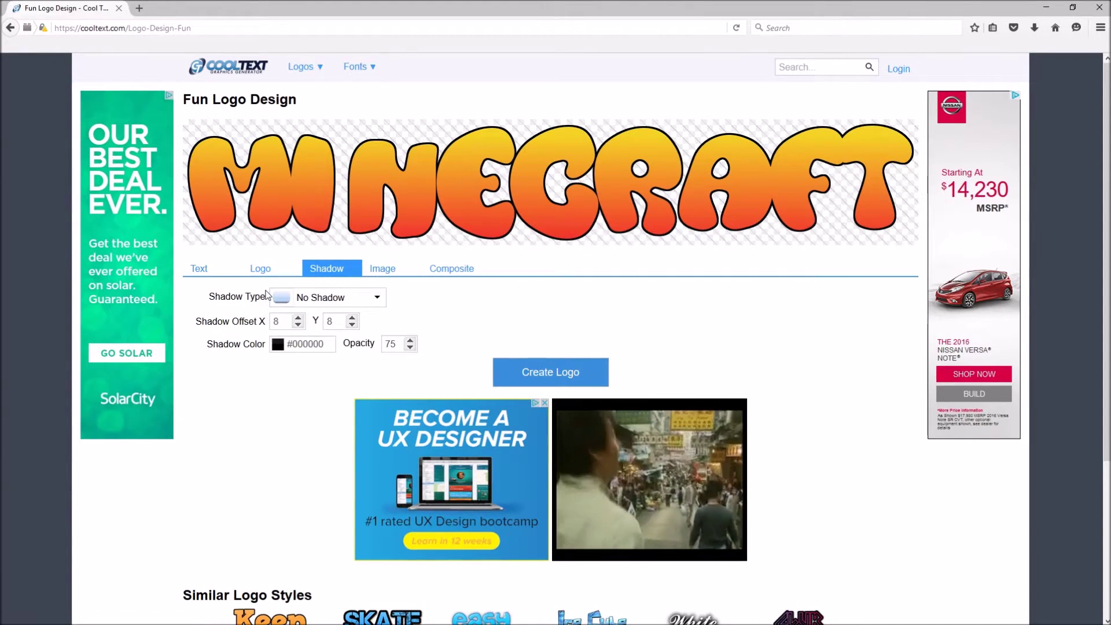
# Step: Set the logo's gradient start color to blue #1F95EF and its end color to dark blue #002F47
pyautogui.click(260, 268)
pyautogui.click(284, 316)
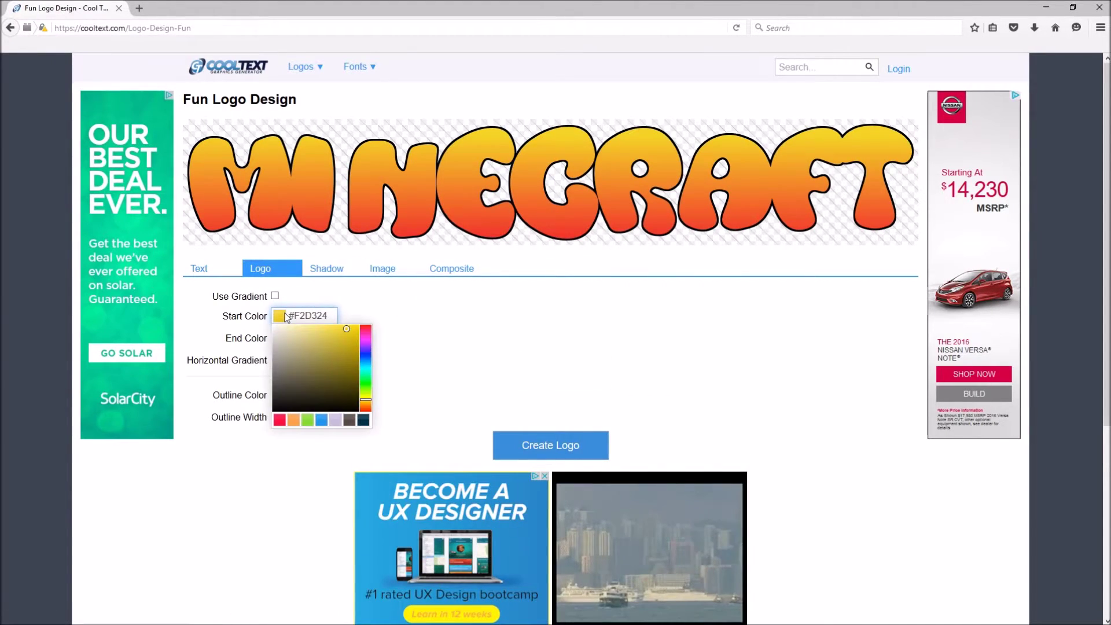
pyautogui.click(321, 419)
pyautogui.click(307, 338)
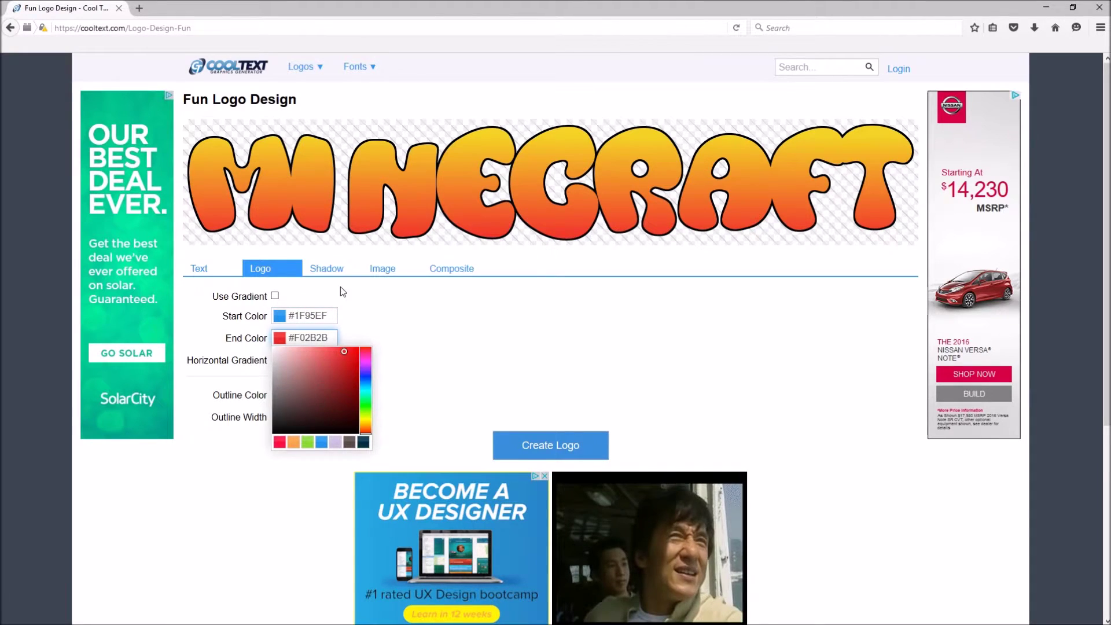
pyautogui.click(364, 443)
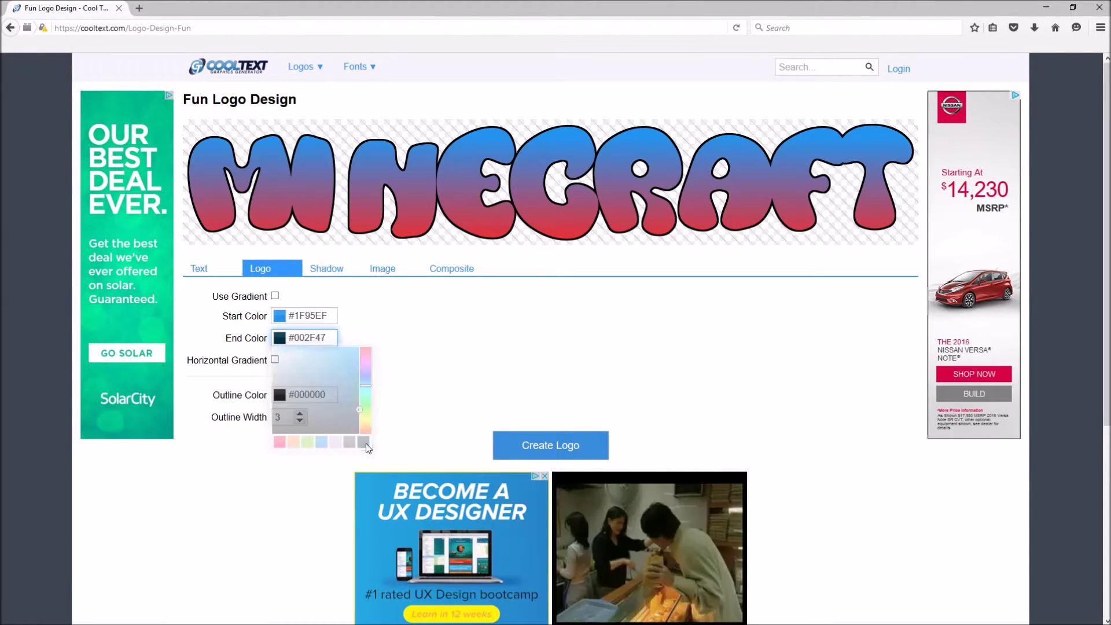
# Step: Copy the recolored Minecraft logo image from the preview and switch to paint.net
pyautogui.click(198, 268)
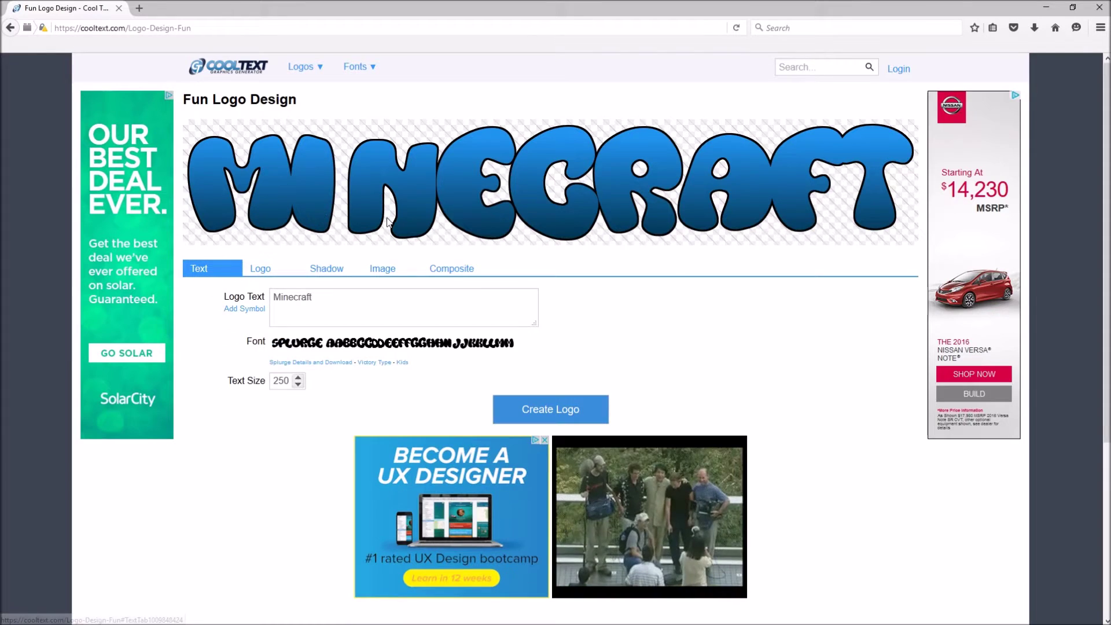
pyautogui.rightClick(412, 186)
pyautogui.click(451, 211)
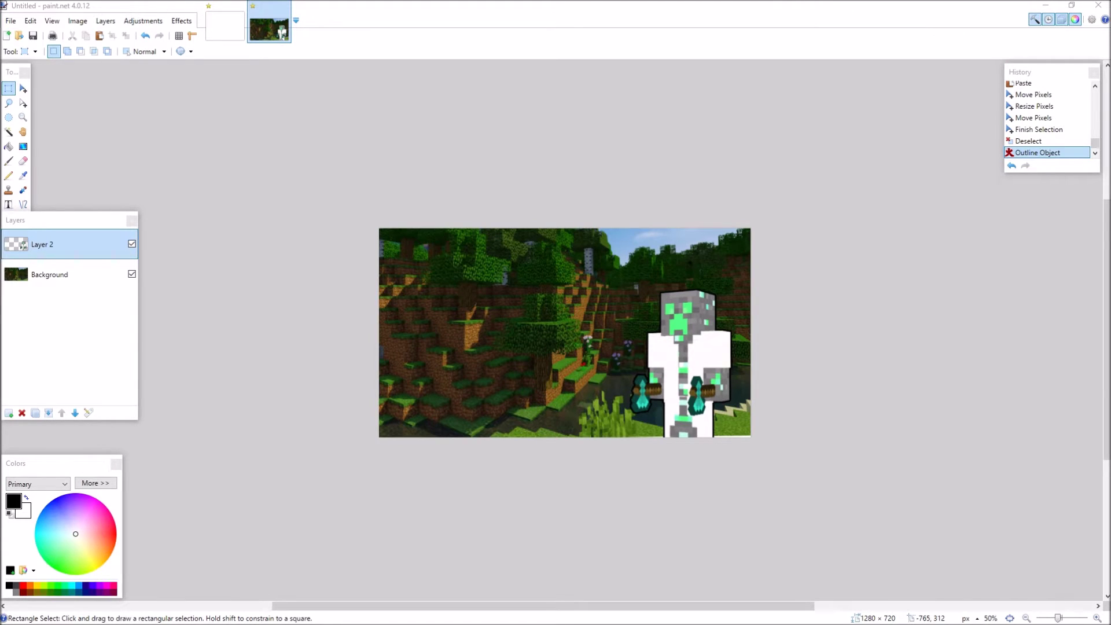
pyautogui.click(359, 533)
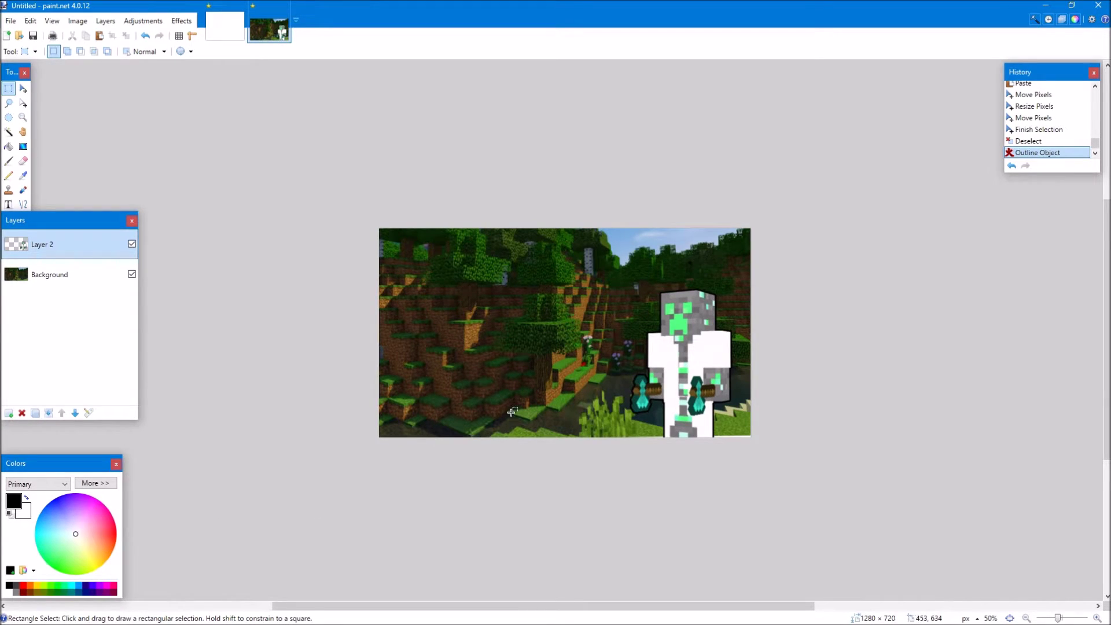
pyautogui.hotkey('ctrl', 'v')
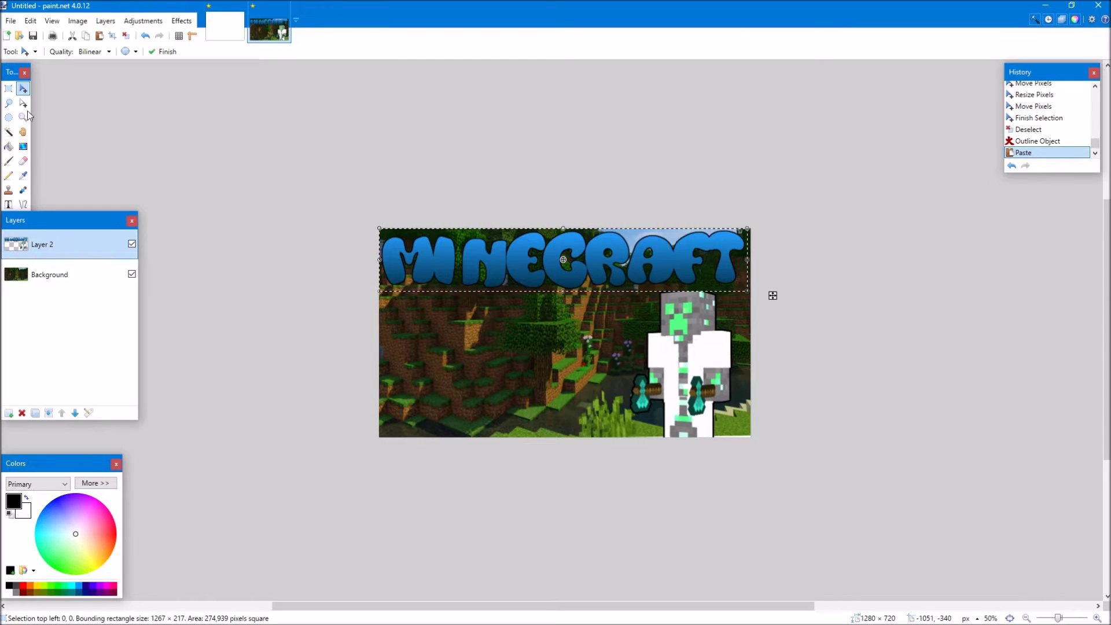
pyautogui.click(8, 88)
pyautogui.click(450, 205)
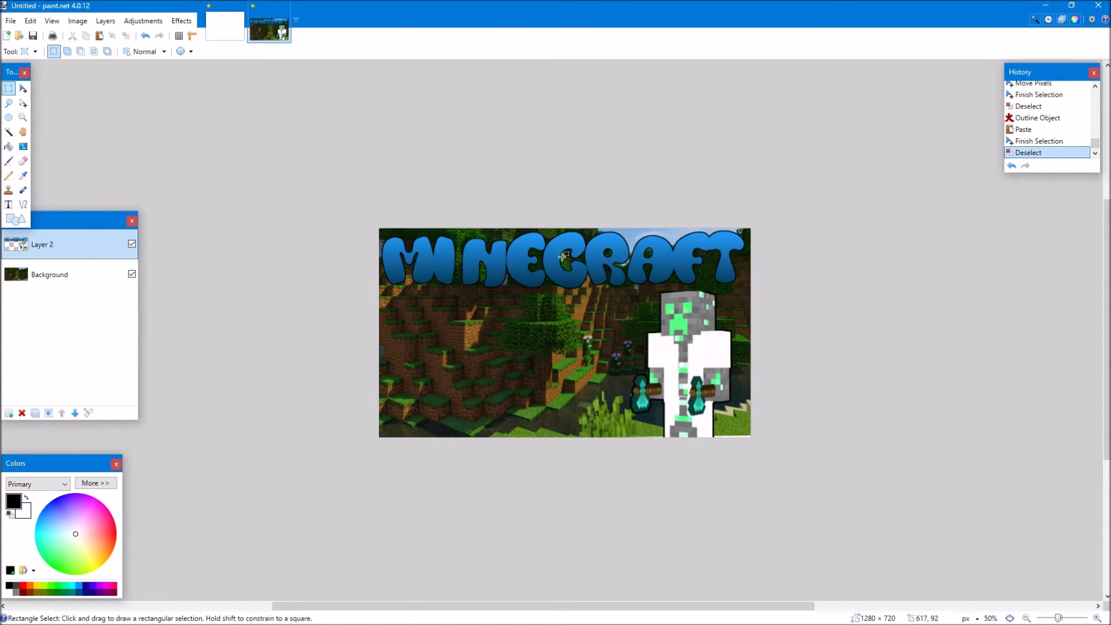
pyautogui.click(144, 35)
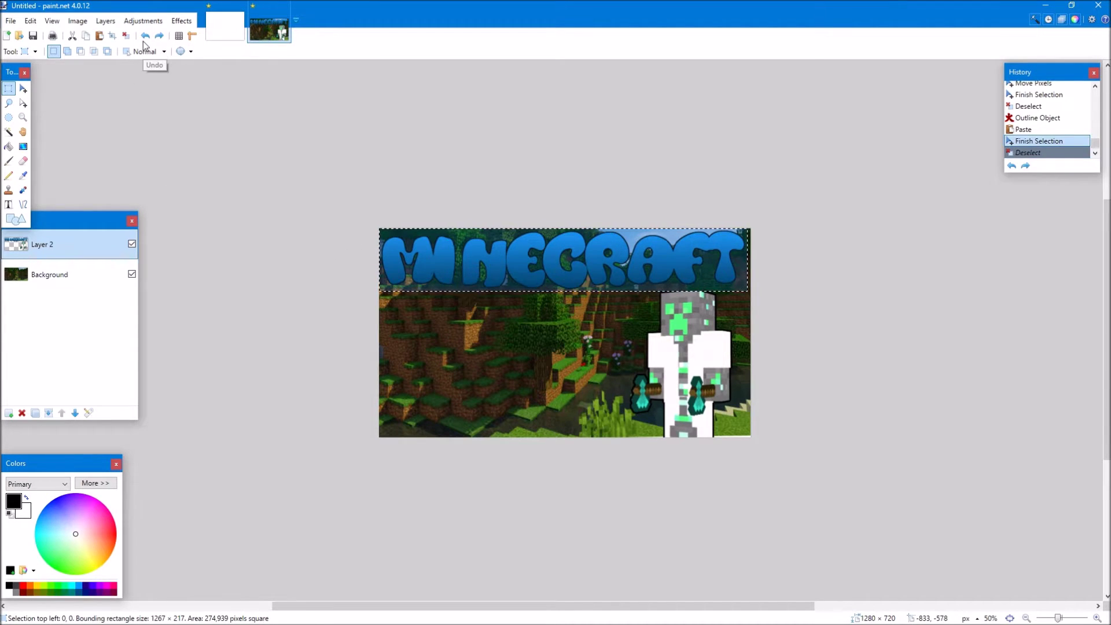
pyautogui.click(145, 36)
pyautogui.click(143, 40)
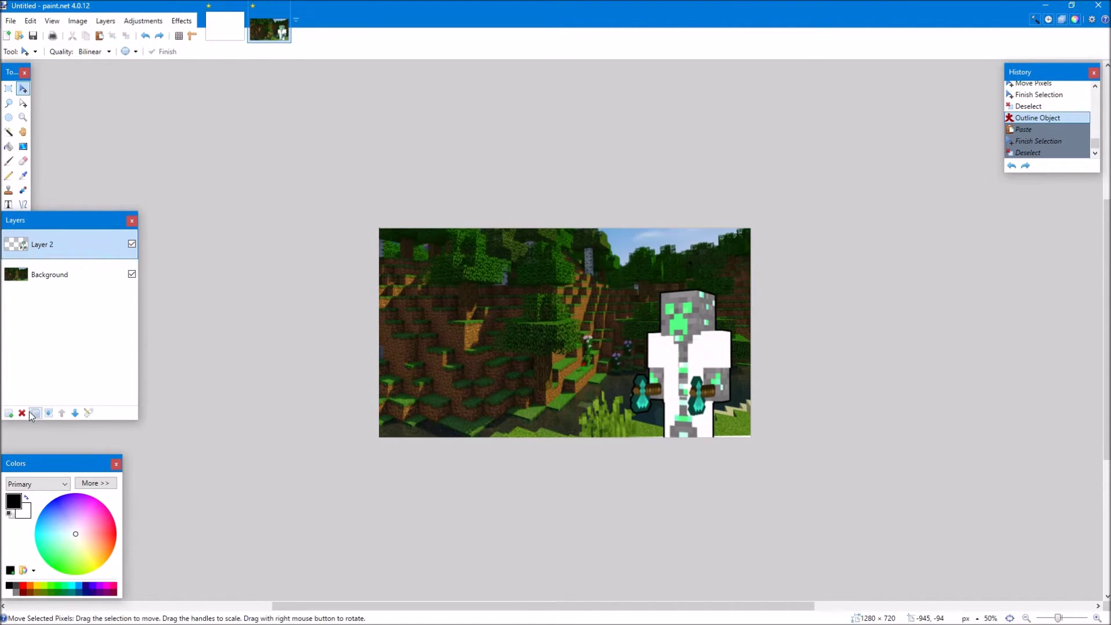
# Step: Paste the copied Minecraft logo onto a new layer above the character and clear the selection
pyautogui.click(9, 412)
pyautogui.hotkey('ctrl', 'v')
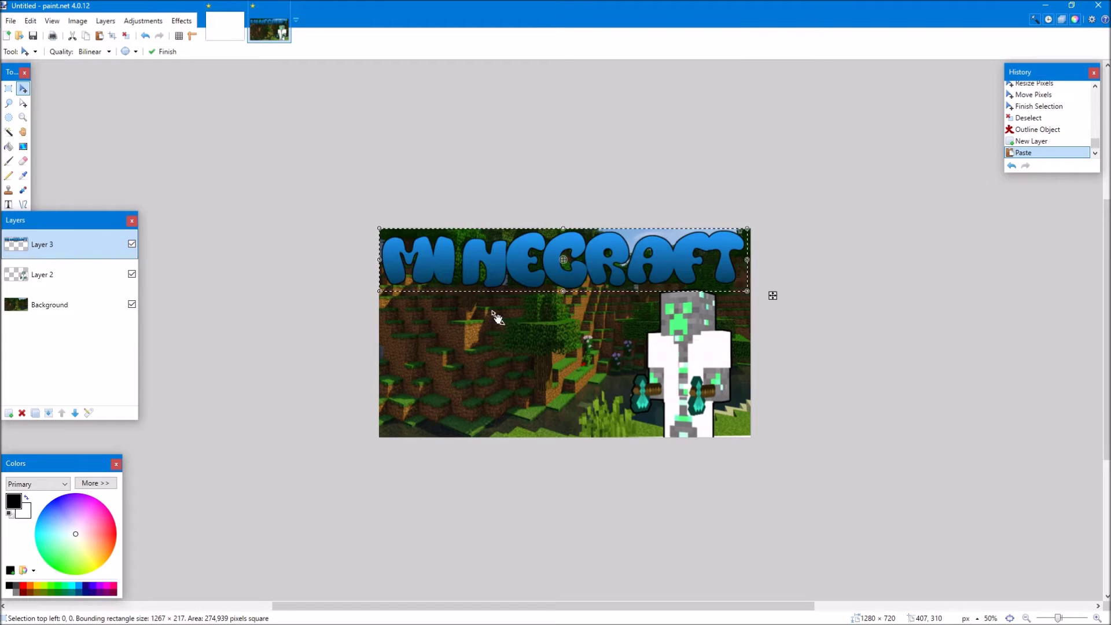
pyautogui.click(8, 88)
pyautogui.hotkey('ctrl', 'd')
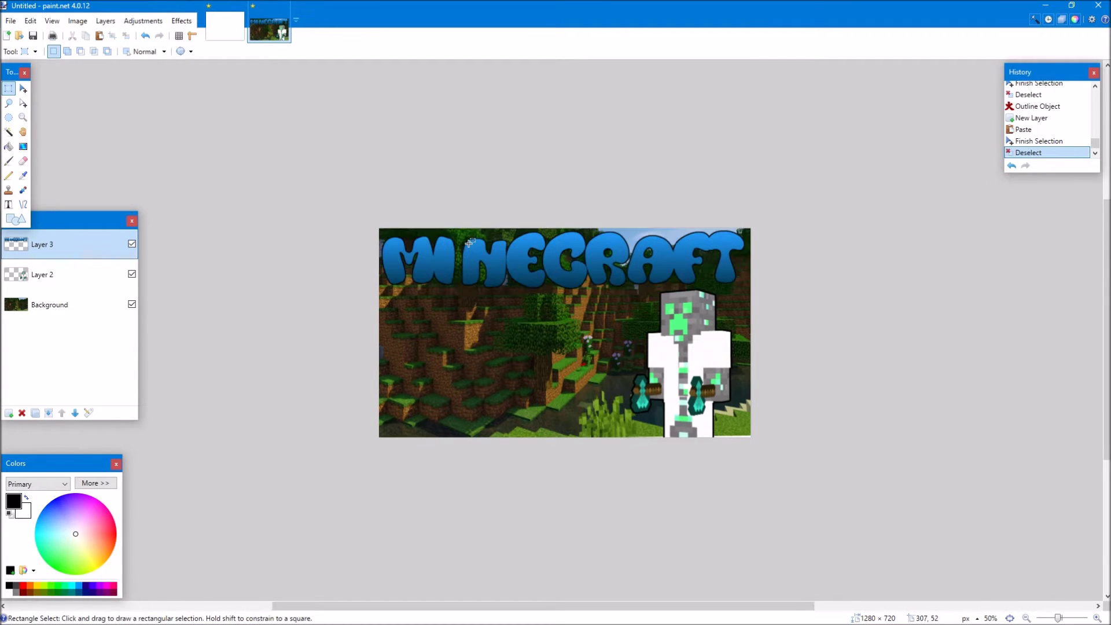
pyautogui.moveTo(267, 246)
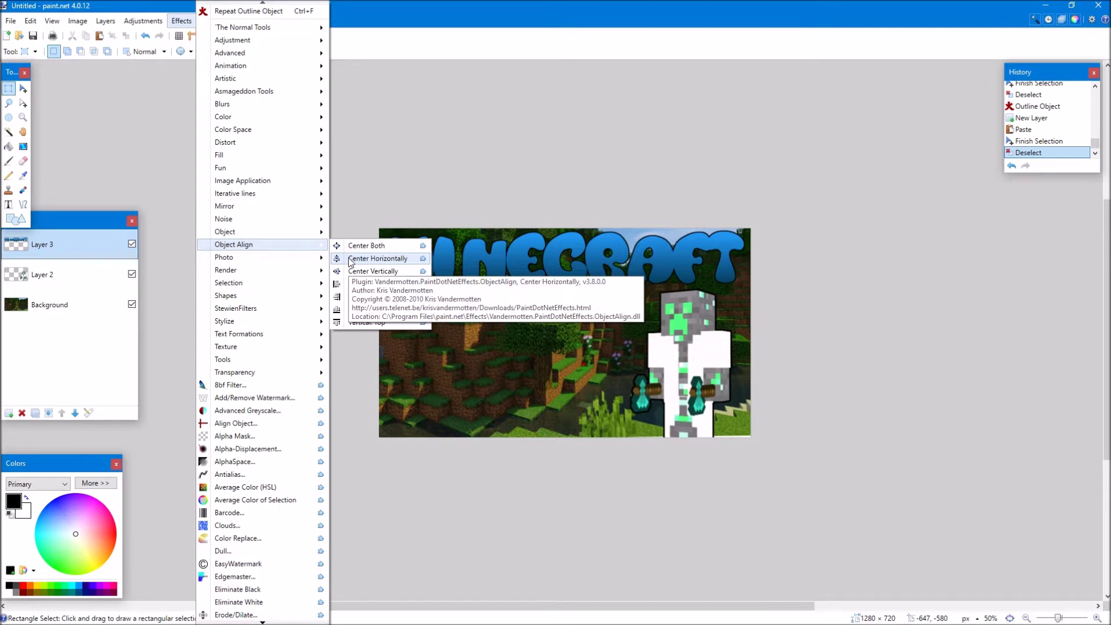
pyautogui.click(381, 271)
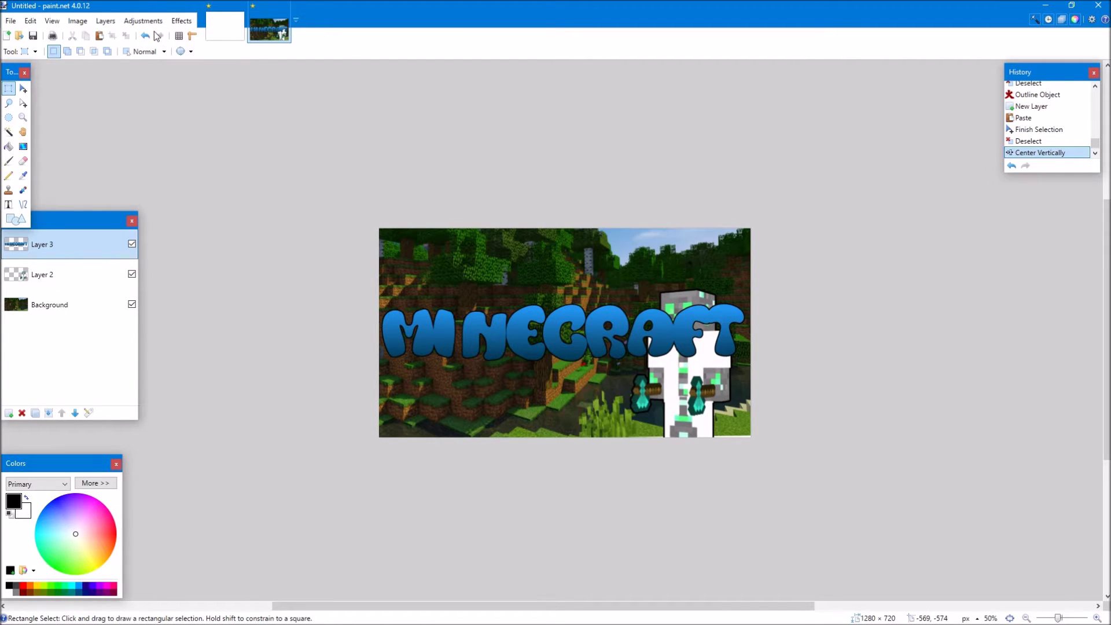
pyautogui.click(146, 35)
# Step: Center the Minecraft logo horizontally on the canvas with the Object Align effect
pyautogui.click(181, 21)
pyautogui.moveTo(261, 244)
pyautogui.click(391, 257)
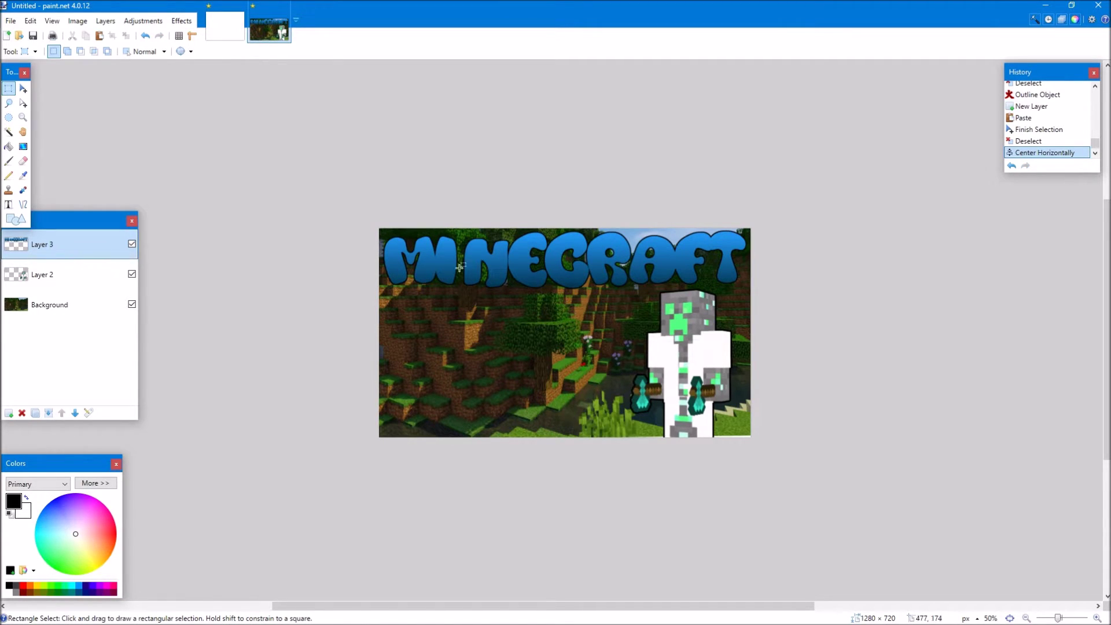
# Step: Apply a black Drop Shadow to the Minecraft logo with a blur radius of 24 and a narrow widening radius
pyautogui.click(182, 22)
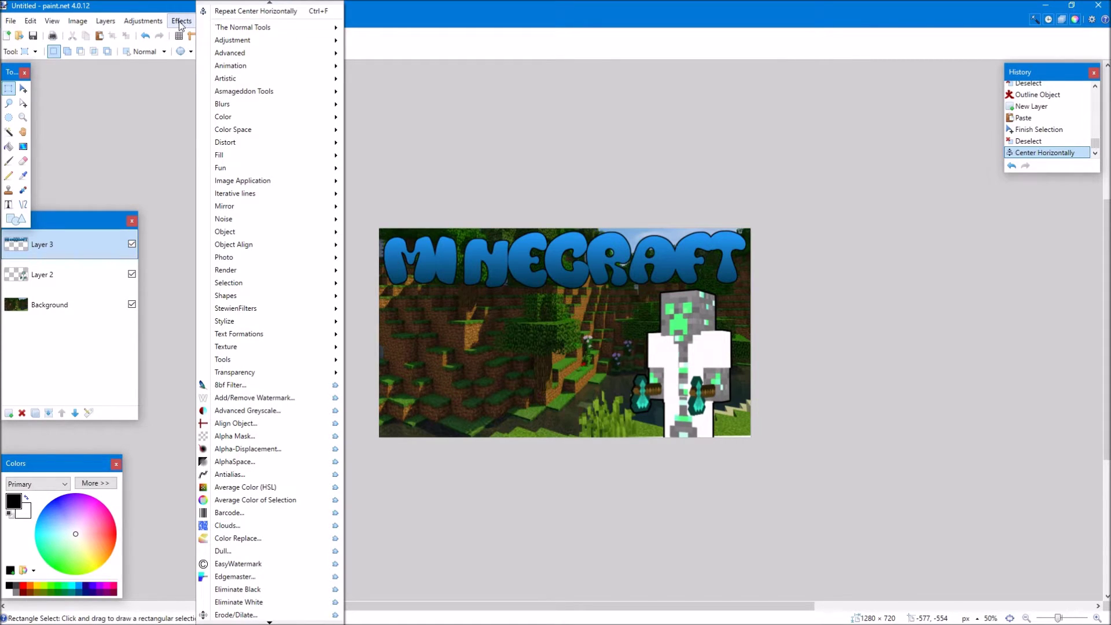
pyautogui.moveTo(250, 235)
pyautogui.click(373, 297)
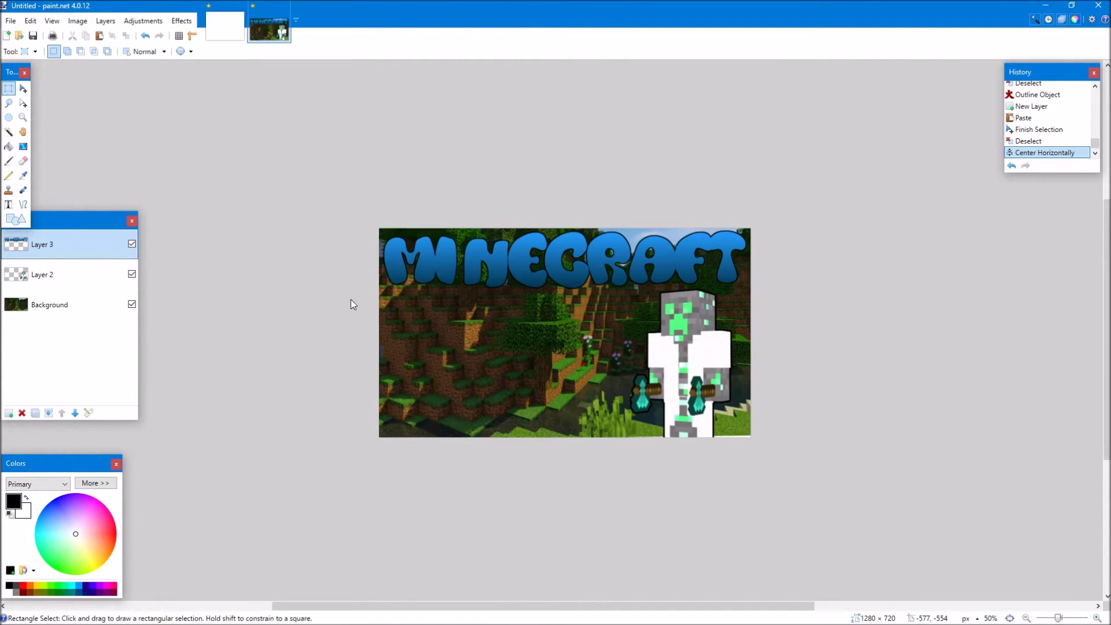
pyautogui.moveTo(486, 173); pyautogui.dragTo(773, 170)
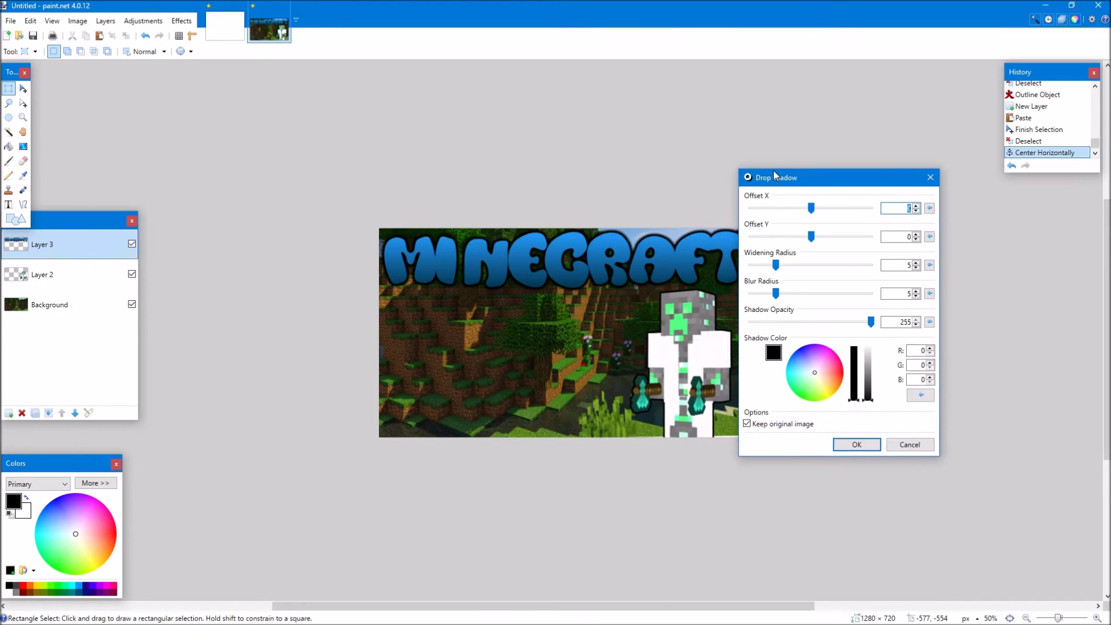
pyautogui.click(837, 372)
pyautogui.moveTo(781, 270); pyautogui.dragTo(923, 264)
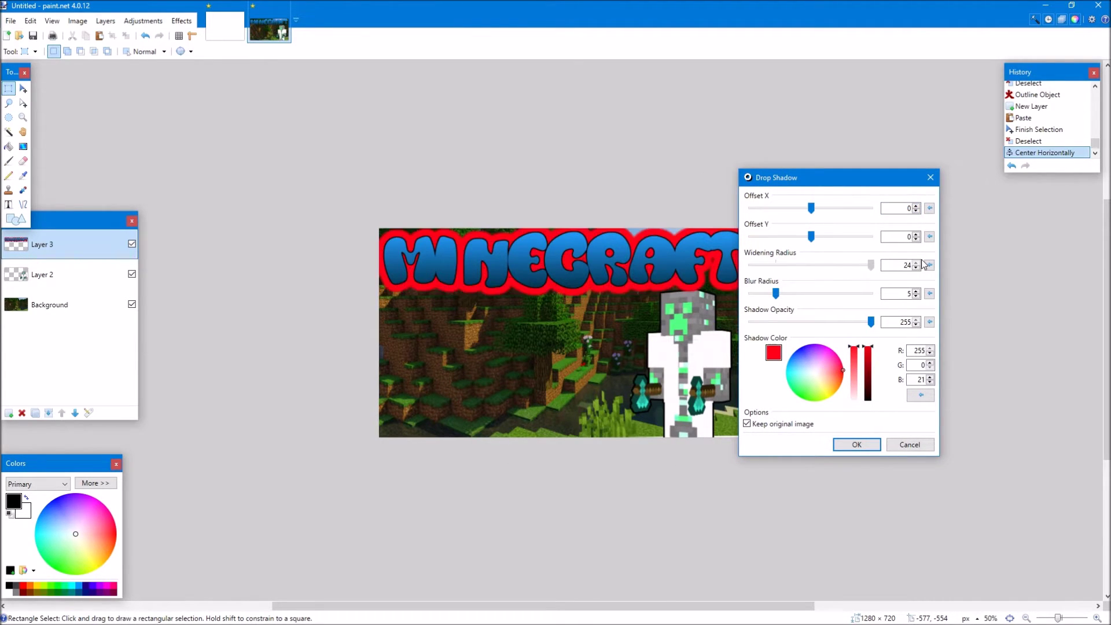
pyautogui.moveTo(775, 293); pyautogui.dragTo(940, 293)
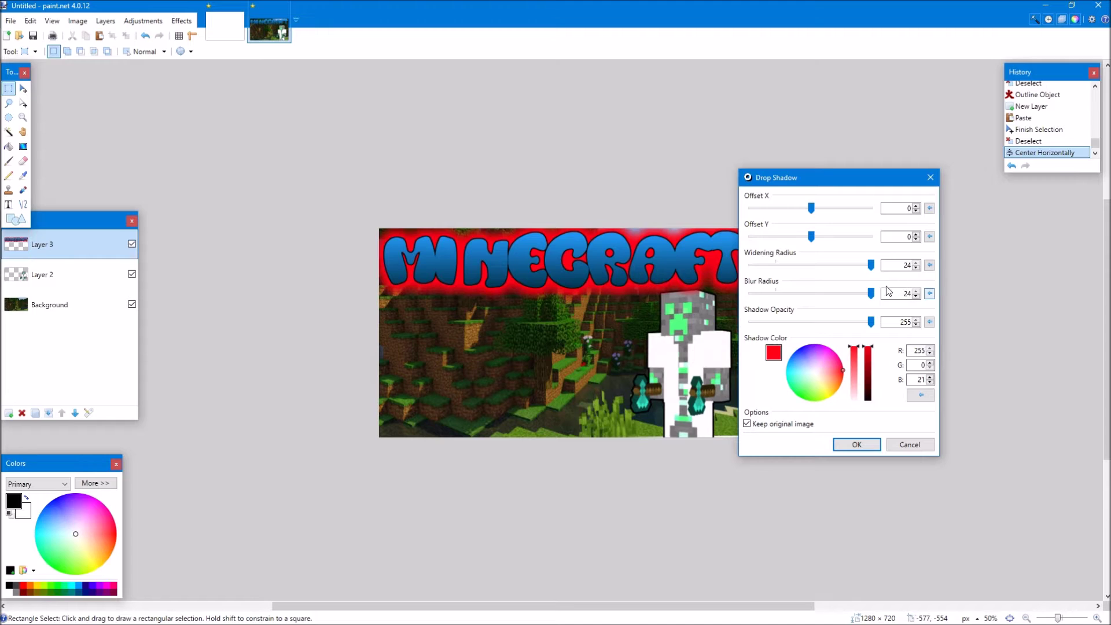
pyautogui.moveTo(872, 267); pyautogui.dragTo(801, 268)
pyautogui.moveTo(868, 348); pyautogui.dragTo(870, 412)
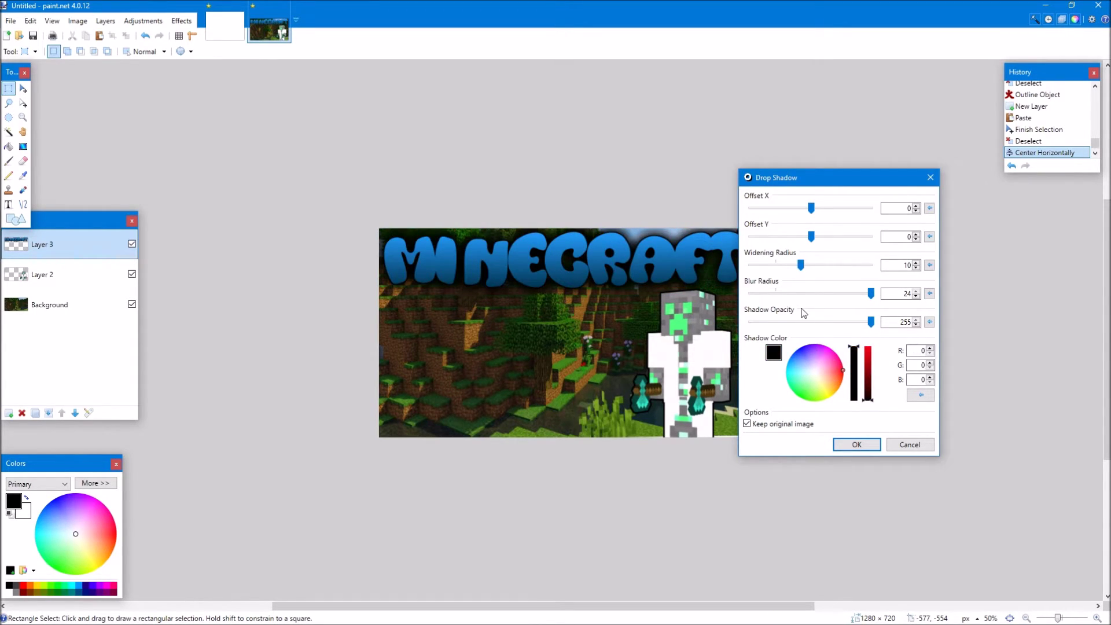
pyautogui.moveTo(803, 269); pyautogui.dragTo(785, 268)
pyautogui.click(853, 444)
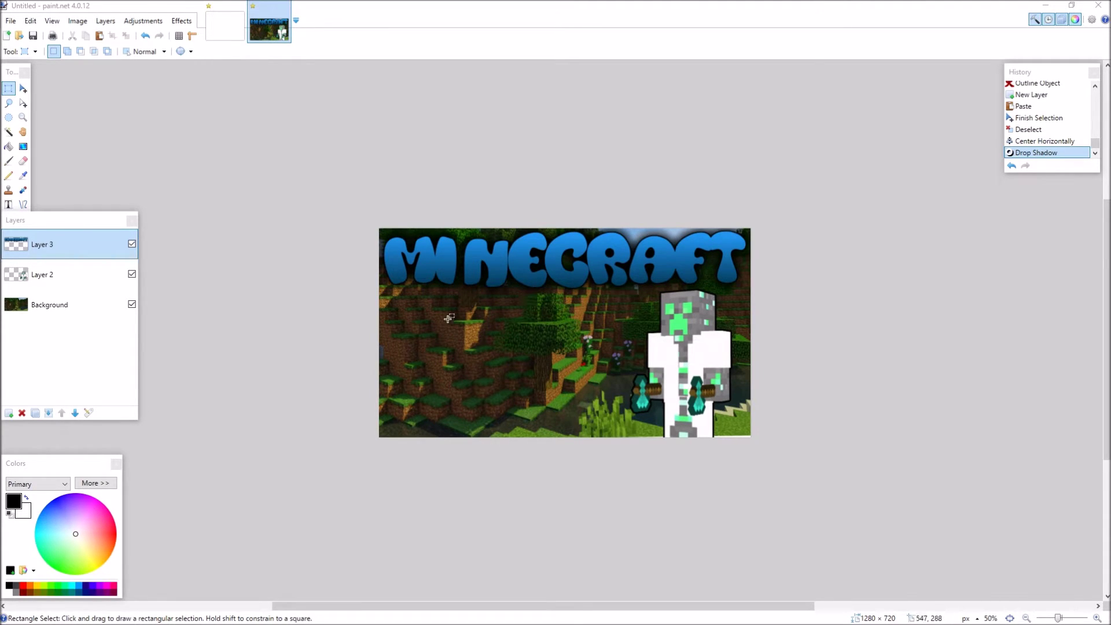
# Step: Paste the ender pearl image onto a new layer and move it below the logo
pyautogui.click(8, 414)
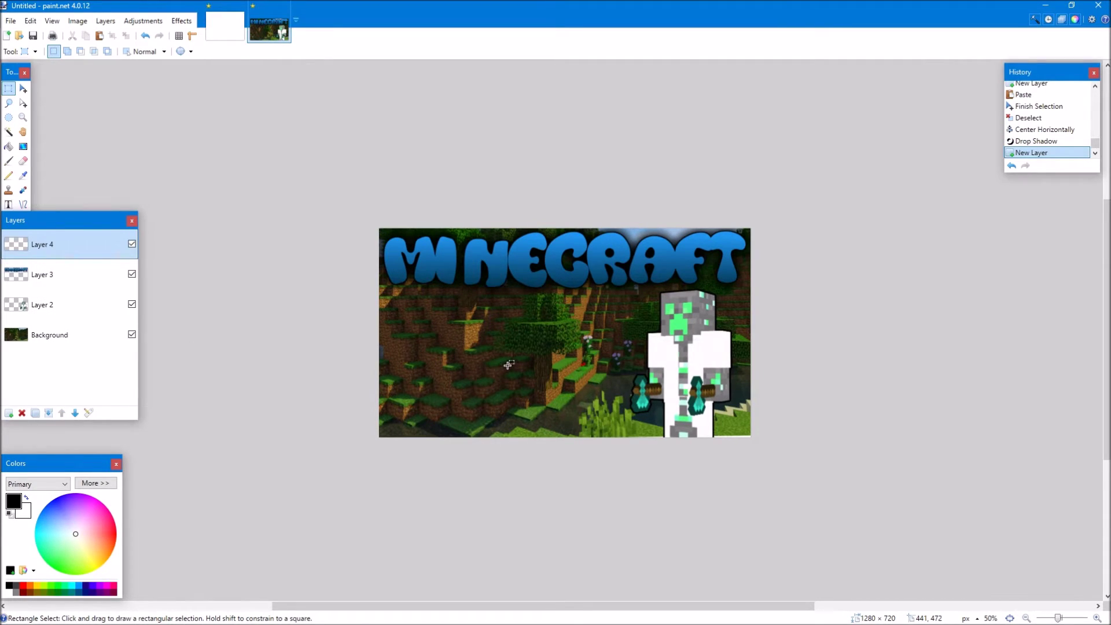
pyautogui.hotkey('ctrl', 'v')
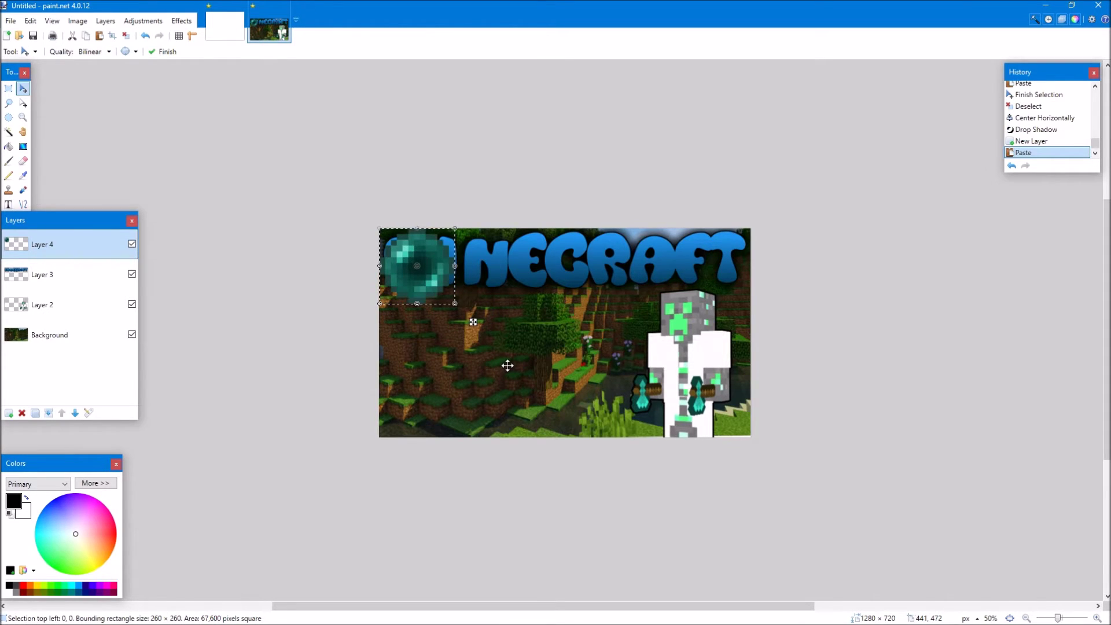
pyautogui.moveTo(417, 278); pyautogui.dragTo(490, 387)
# Step: Enlarge the ender pearl to about 520 × 520 pixels, tilt it, and position it beside the character
pyautogui.moveTo(527, 340); pyautogui.dragTo(603, 273)
pyautogui.moveTo(530, 276); pyautogui.dragTo(465, 275)
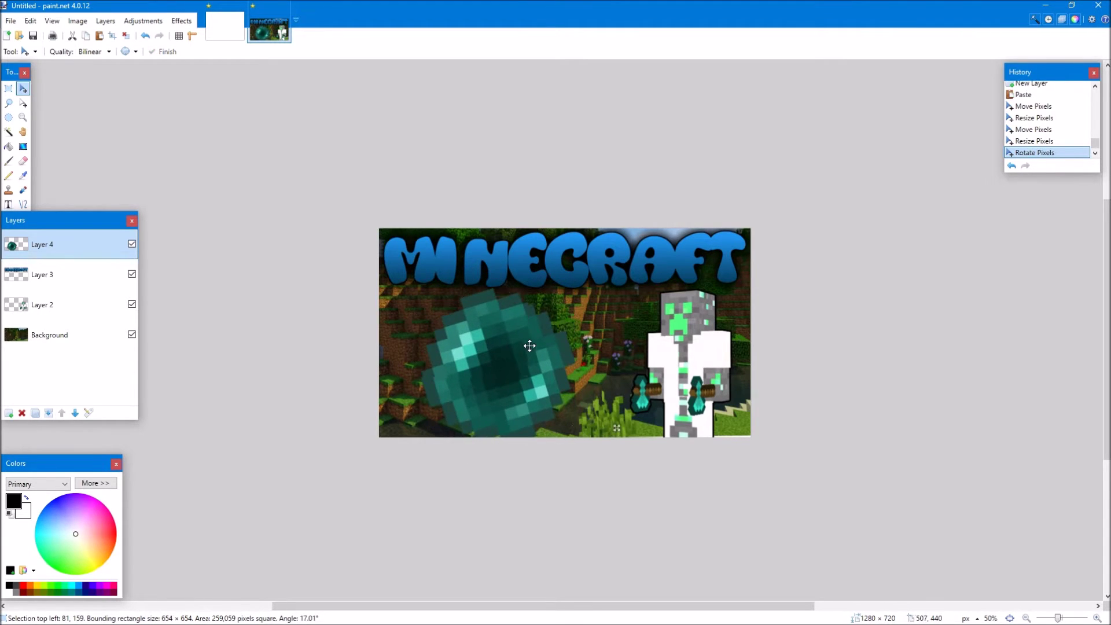
pyautogui.moveTo(530, 347); pyautogui.dragTo(531, 351)
pyautogui.moveTo(455, 456); pyautogui.dragTo(465, 440)
# Step: Move the ender pearl's layer beneath the logo layer and clear the selection
pyautogui.moveTo(83, 252); pyautogui.dragTo(85, 278)
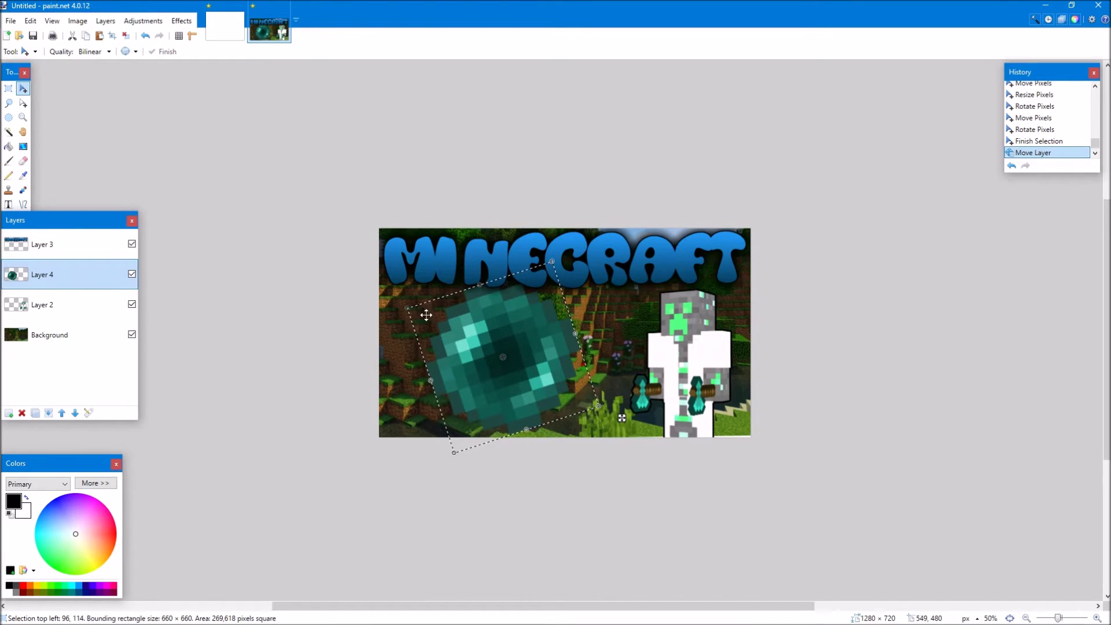
pyautogui.click(7, 90)
pyautogui.click(318, 197)
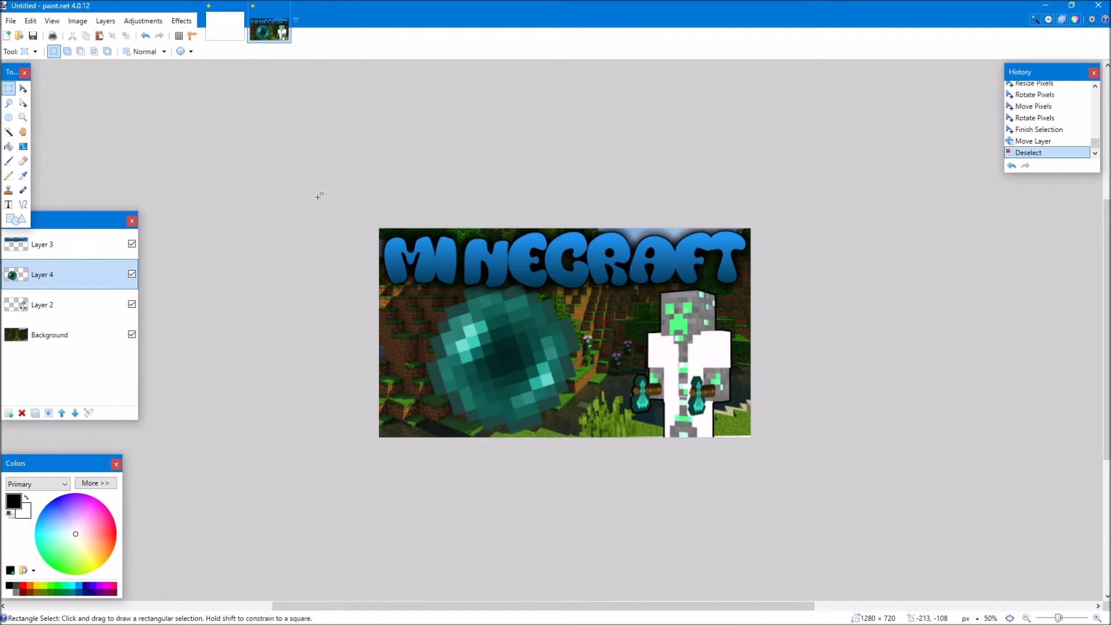
# Step: Recolor the ender pearl red with Hue / Saturation, using hue -164 and saturation 200
pyautogui.click(139, 20)
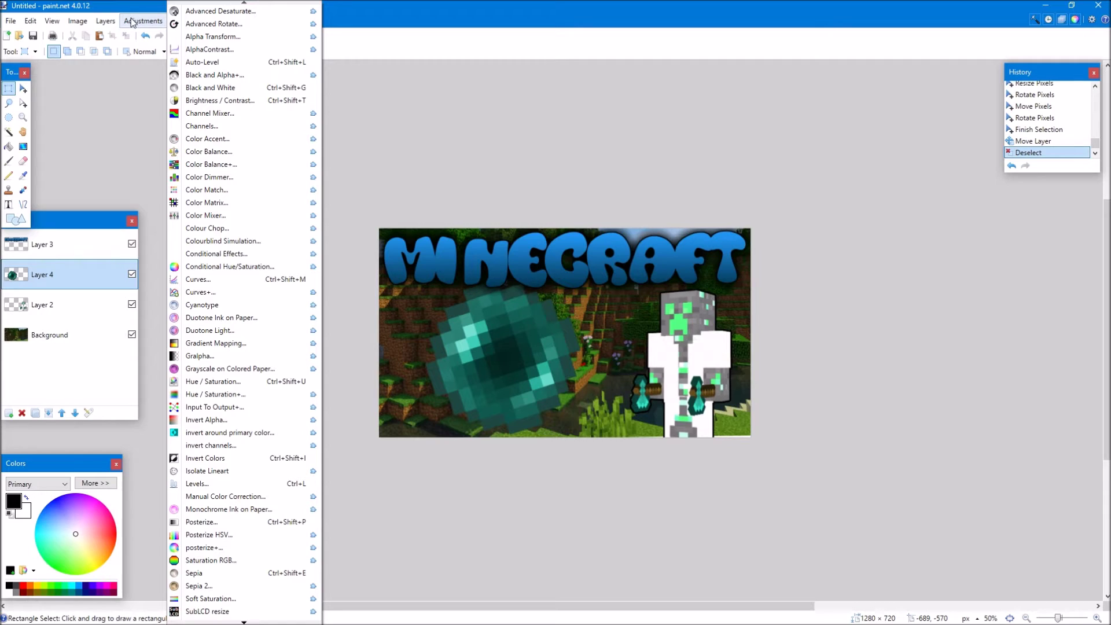
pyautogui.click(240, 382)
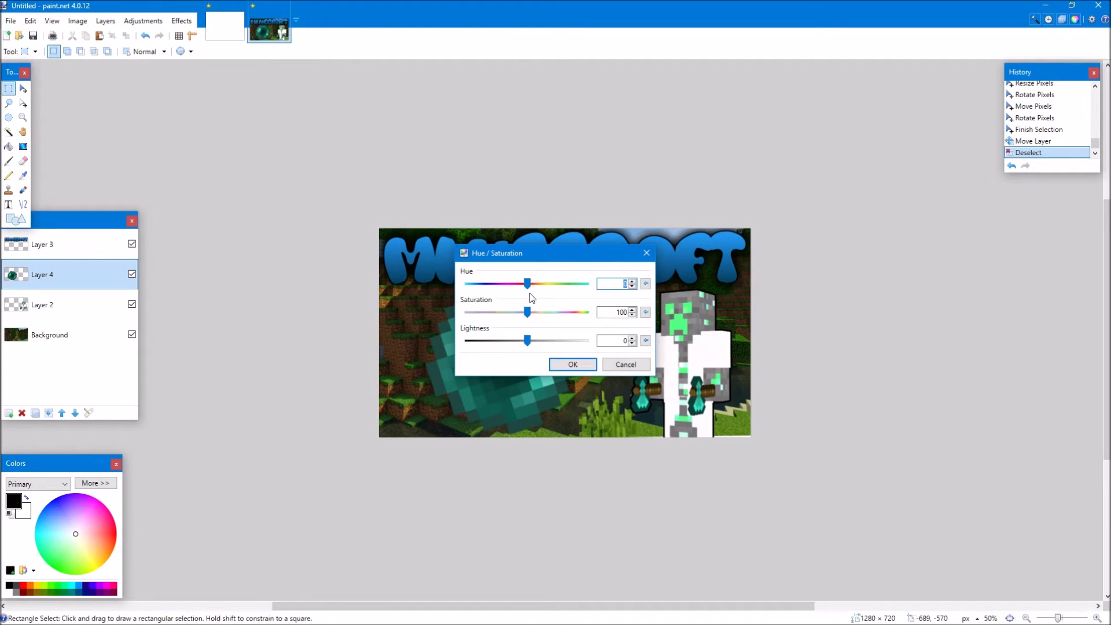
pyautogui.moveTo(638, 249); pyautogui.dragTo(774, 197)
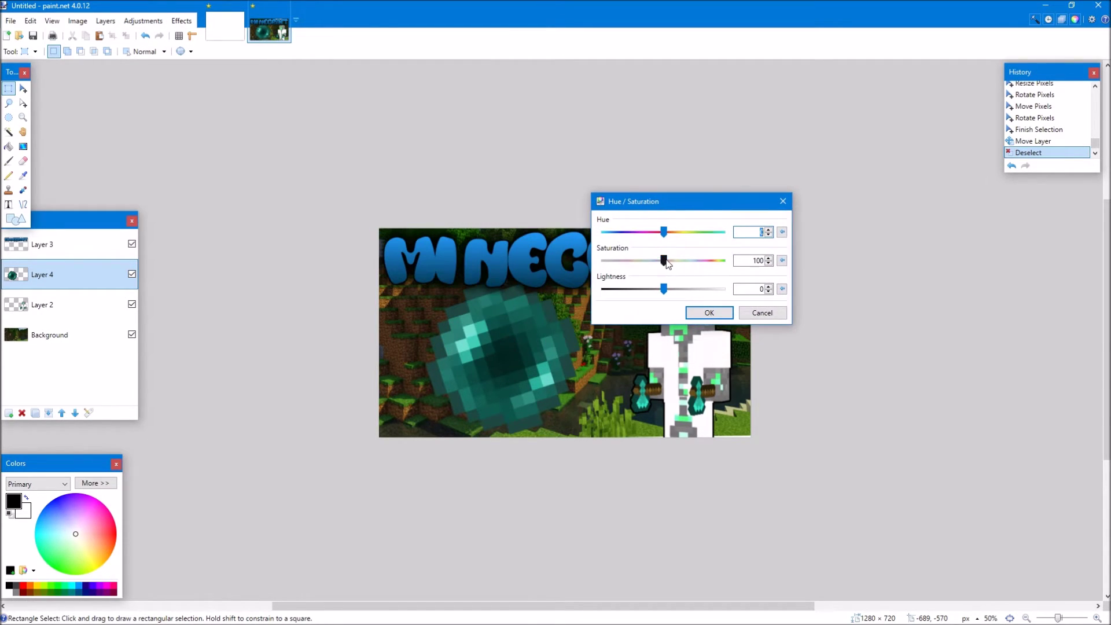
pyautogui.moveTo(665, 261); pyautogui.dragTo(736, 262)
pyautogui.moveTo(658, 233); pyautogui.dragTo(612, 243)
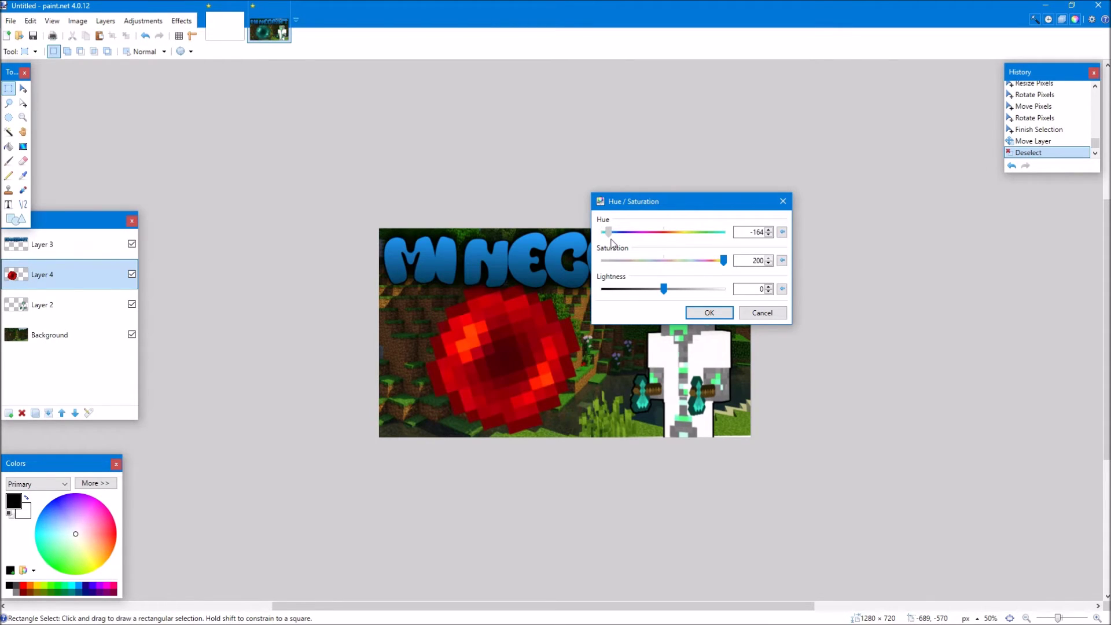
pyautogui.click(690, 315)
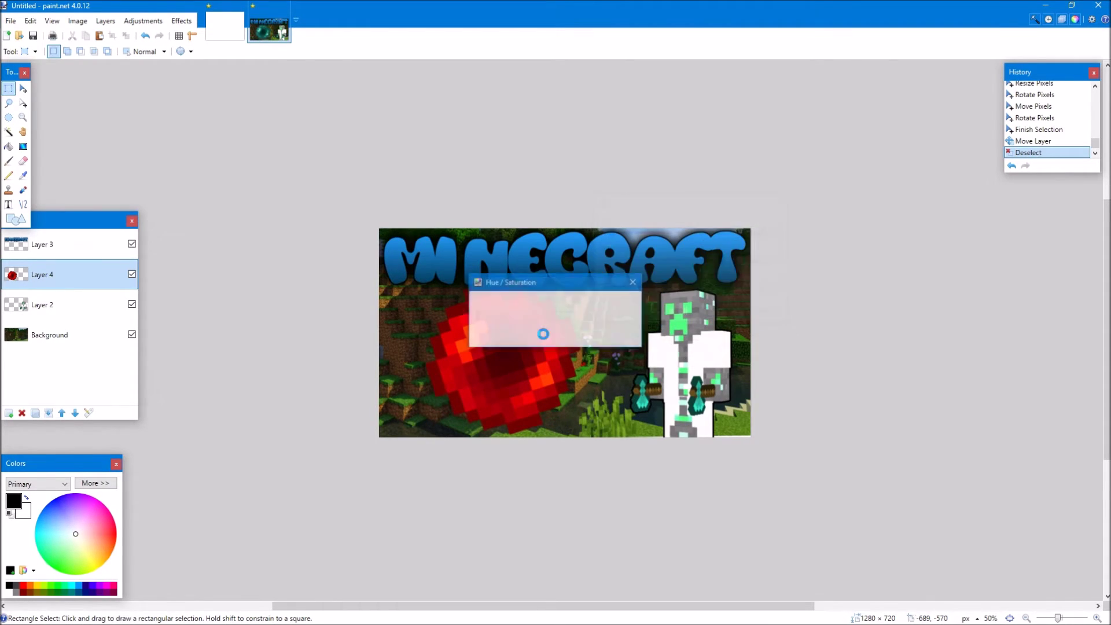
# Step: Add a black outline around the red pearl with the Outline Object effect
pyautogui.click(183, 20)
pyautogui.moveTo(243, 231)
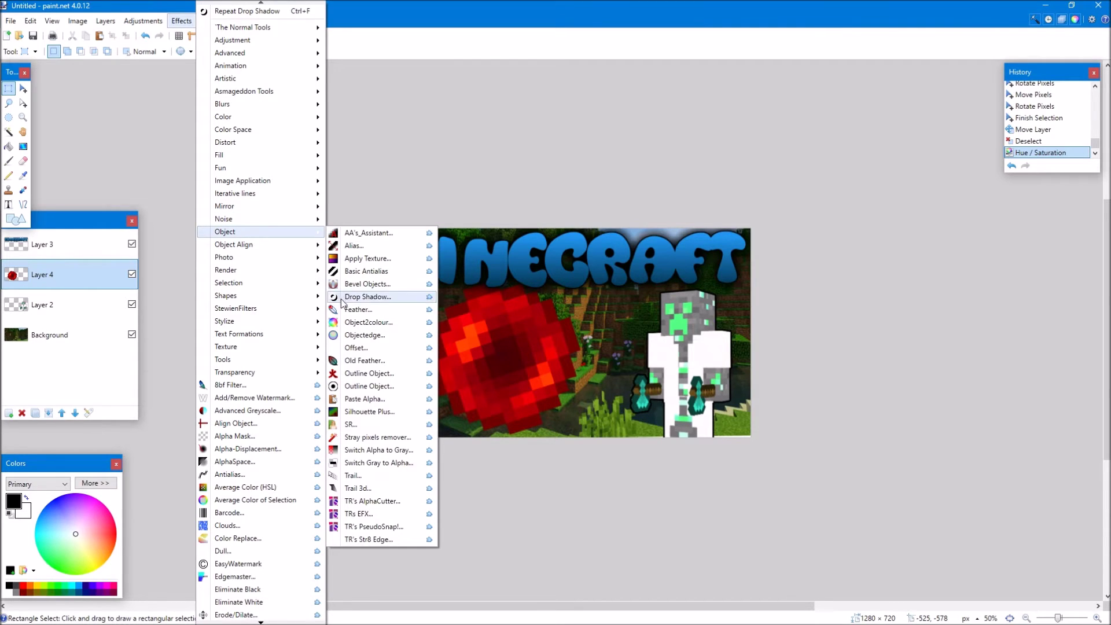
pyautogui.click(390, 374)
pyautogui.click(572, 443)
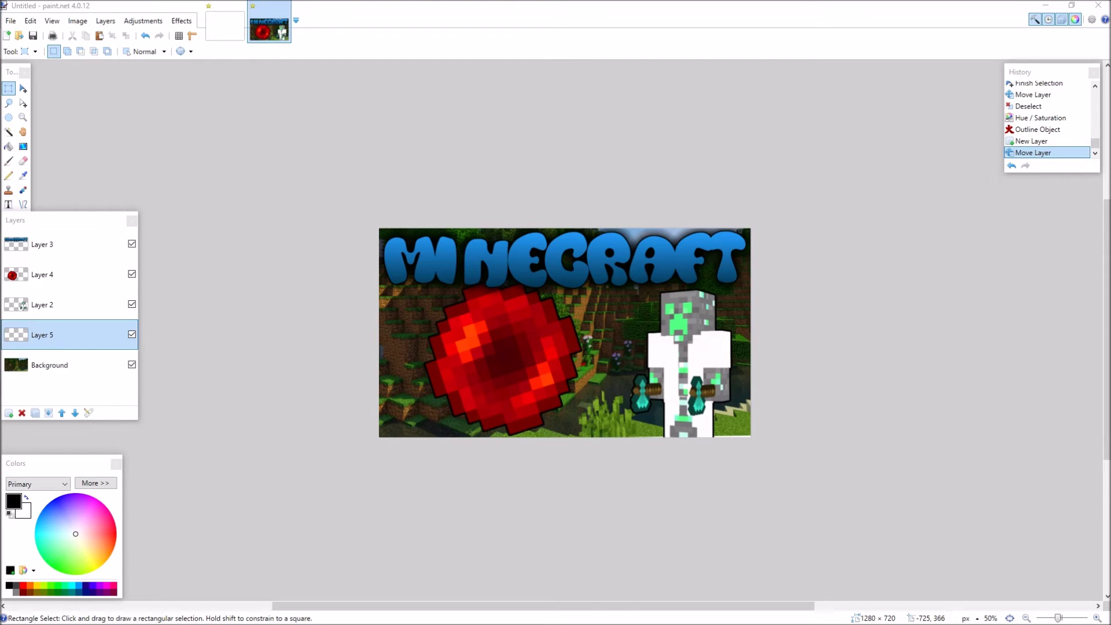
# Step: Paste the fireworks image onto the empty layer above the background, keeping the canvas size
pyautogui.click(337, 538)
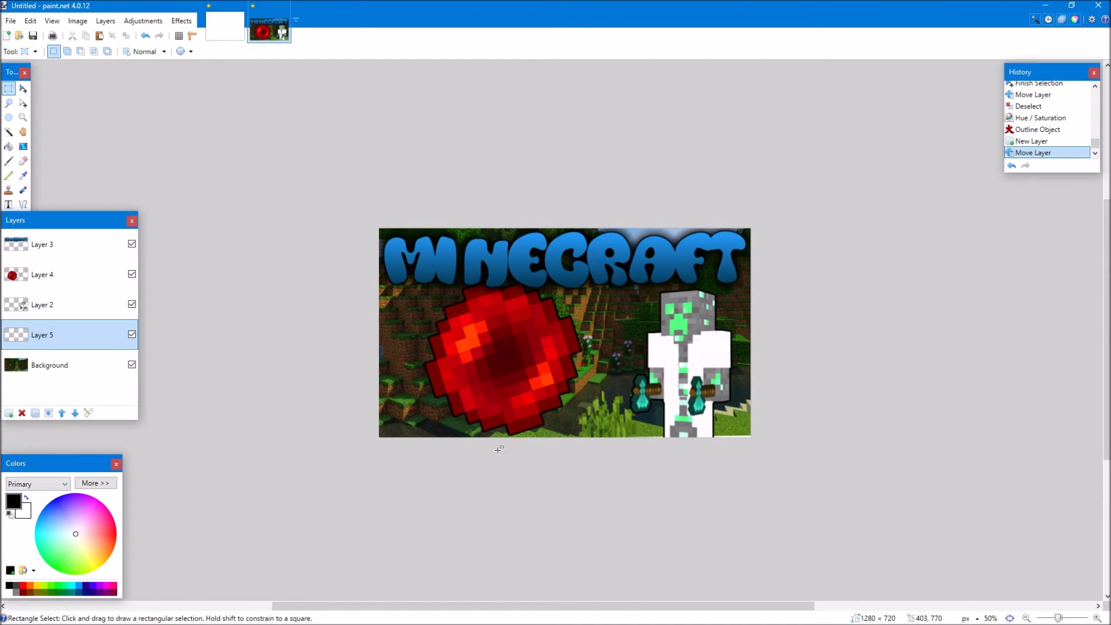
pyautogui.hotkey('ctrl', 'v')
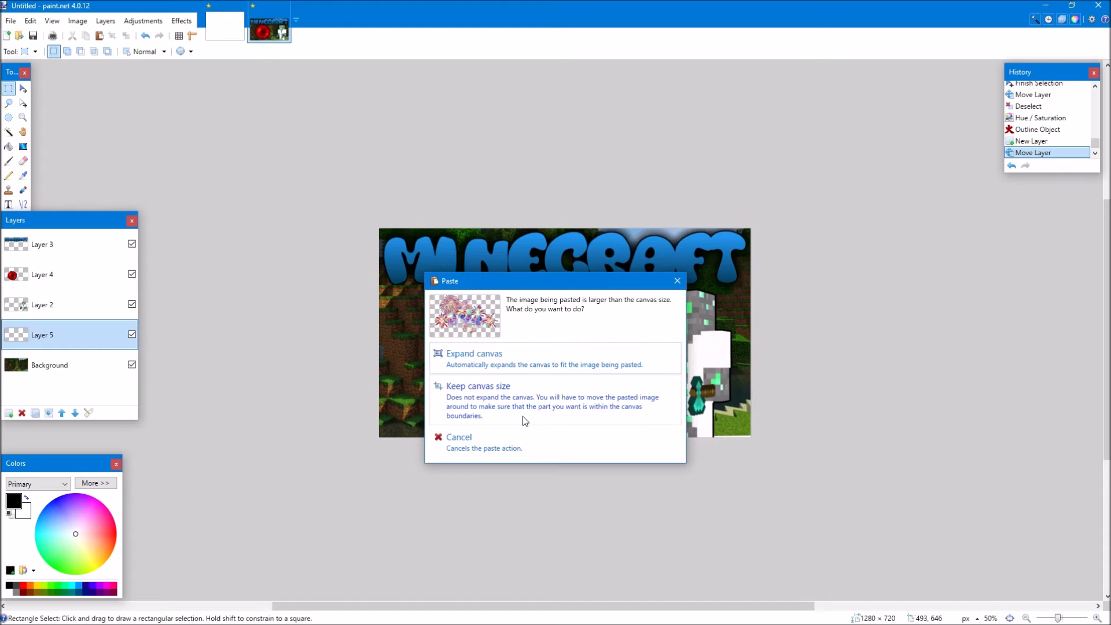
pyautogui.click(523, 415)
# Step: Rotate the fireworks image about 20.6° and move it behind the character
pyautogui.moveTo(667, 377); pyautogui.dragTo(613, 361)
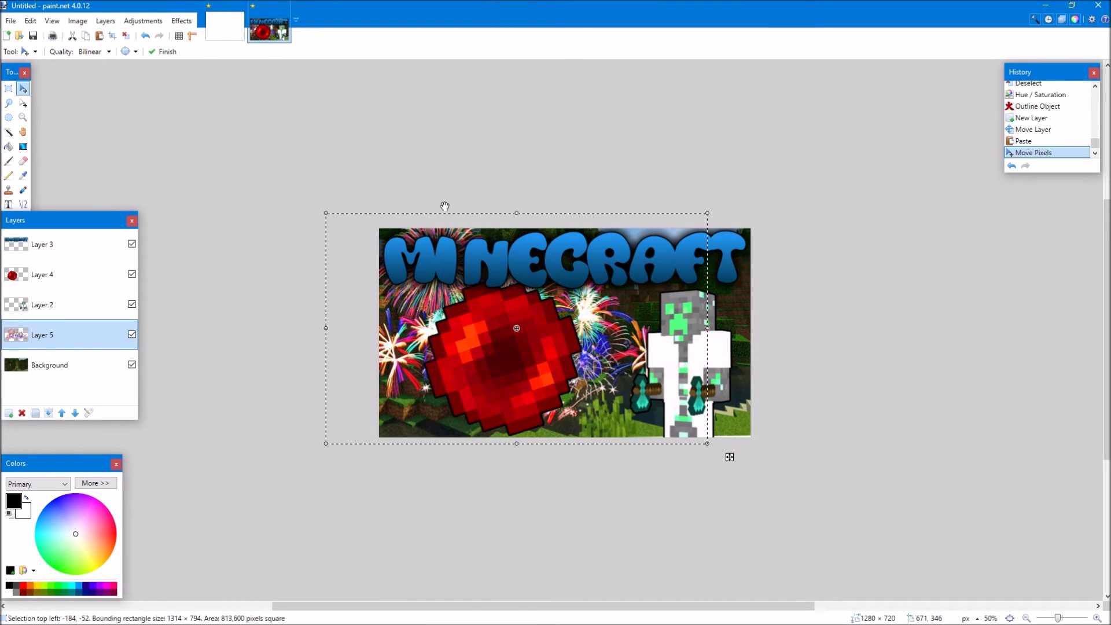
pyautogui.moveTo(470, 193); pyautogui.dragTo(401, 199)
pyautogui.moveTo(559, 314); pyautogui.dragTo(698, 384)
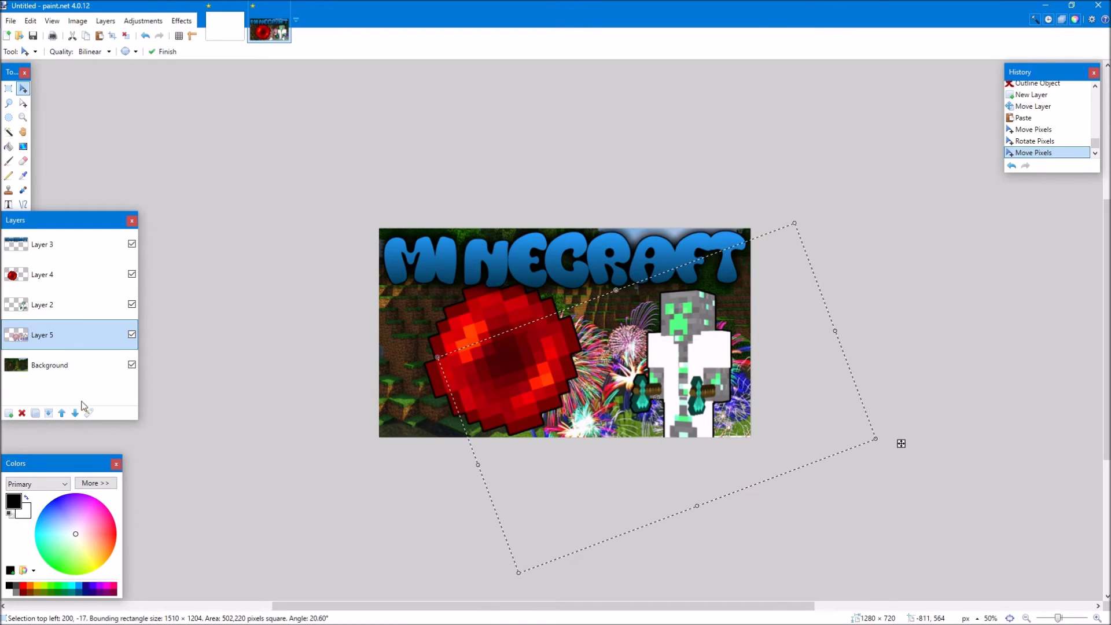
# Step: Add a new layer above the first fireworks and paste the fireworks image onto it, keeping the canvas size
pyautogui.click(9, 413)
pyautogui.hotkey('ctrl', 'v')
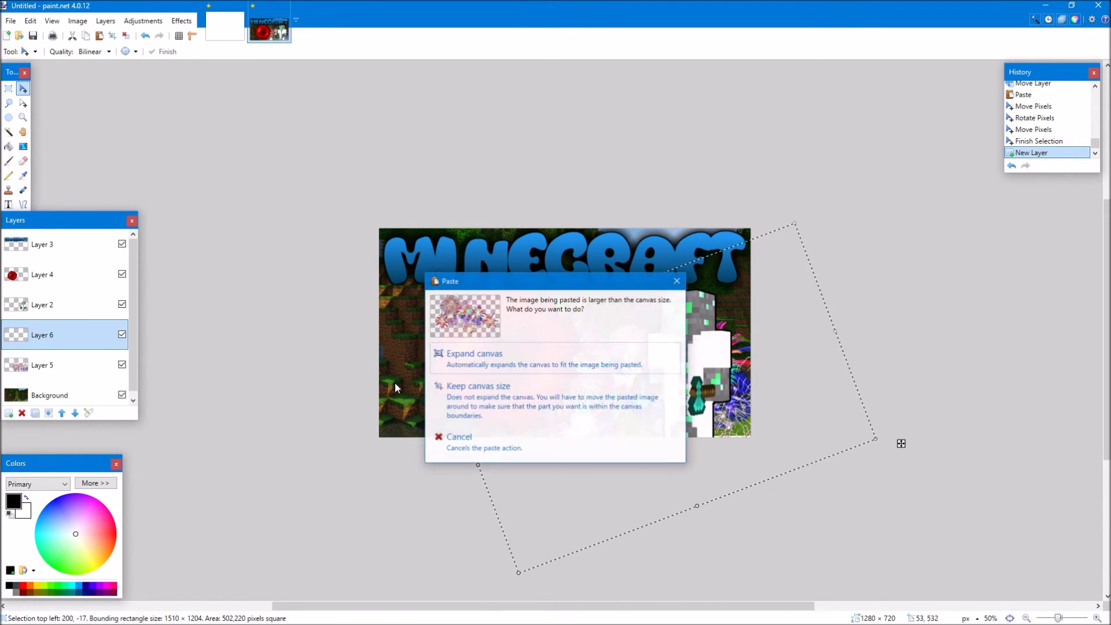
pyautogui.click(463, 387)
# Step: Rotate the second fireworks image to about -129.95° and move it behind the pearl and the logo's left half
pyautogui.moveTo(533, 368); pyautogui.dragTo(466, 324)
pyautogui.moveTo(482, 177); pyautogui.dragTo(651, 408)
pyautogui.moveTo(560, 300); pyautogui.dragTo(523, 283)
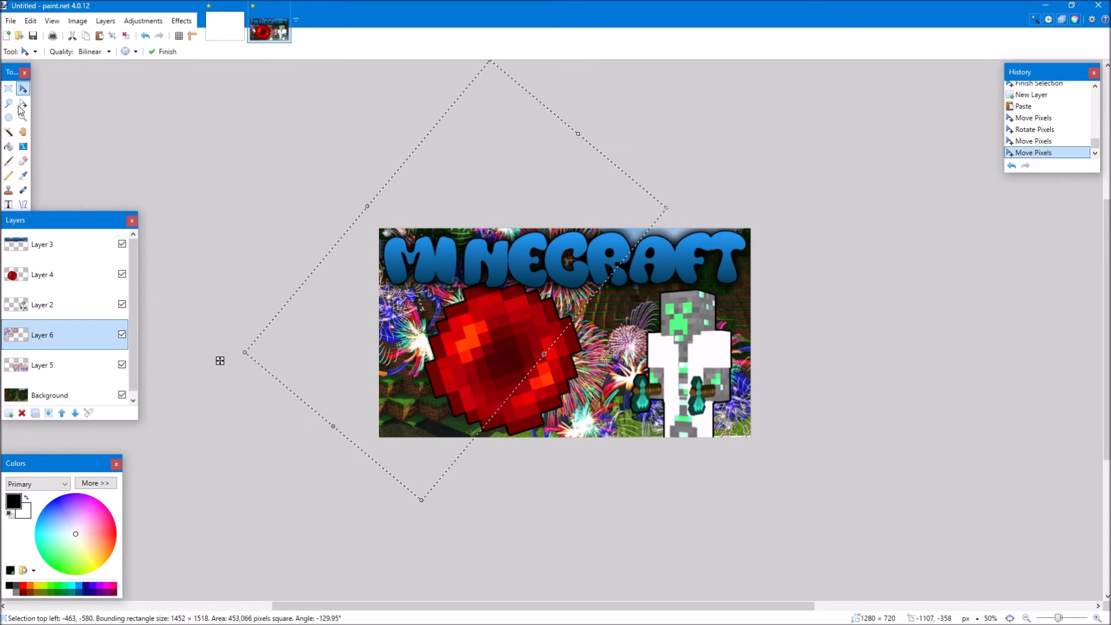
# Step: Deselect the second fireworks image and merge its layer down into the first fireworks layer
pyautogui.click(9, 89)
pyautogui.click(148, 382)
pyautogui.click(50, 413)
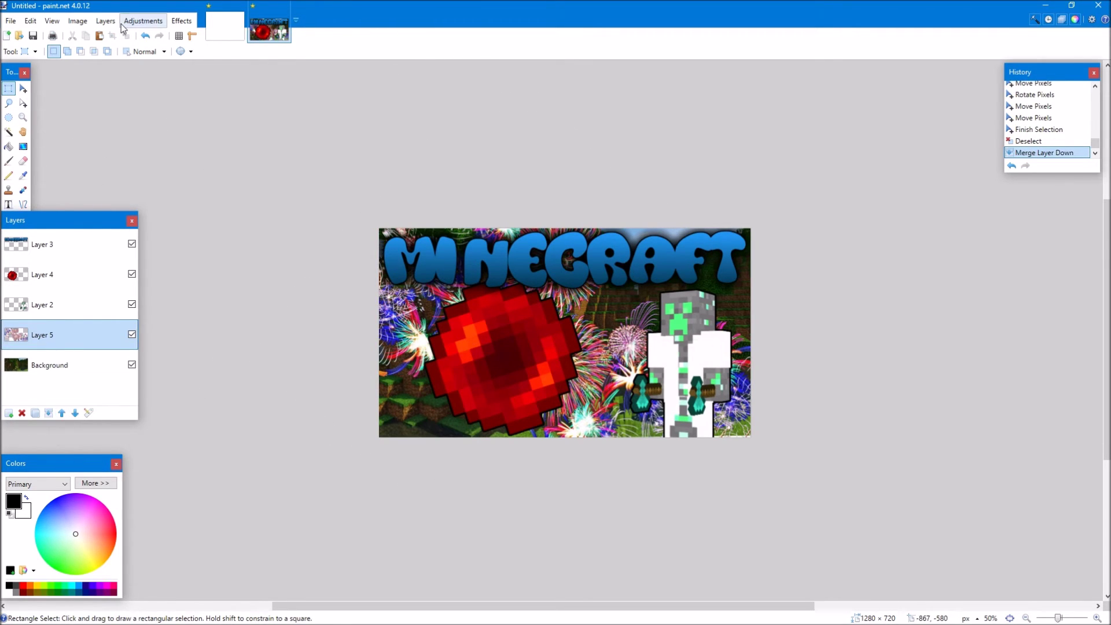
# Step: Recolor the merged fireworks with Hue / Saturation, using hue -10 and saturation 200
pyautogui.click(143, 21)
pyautogui.click(258, 382)
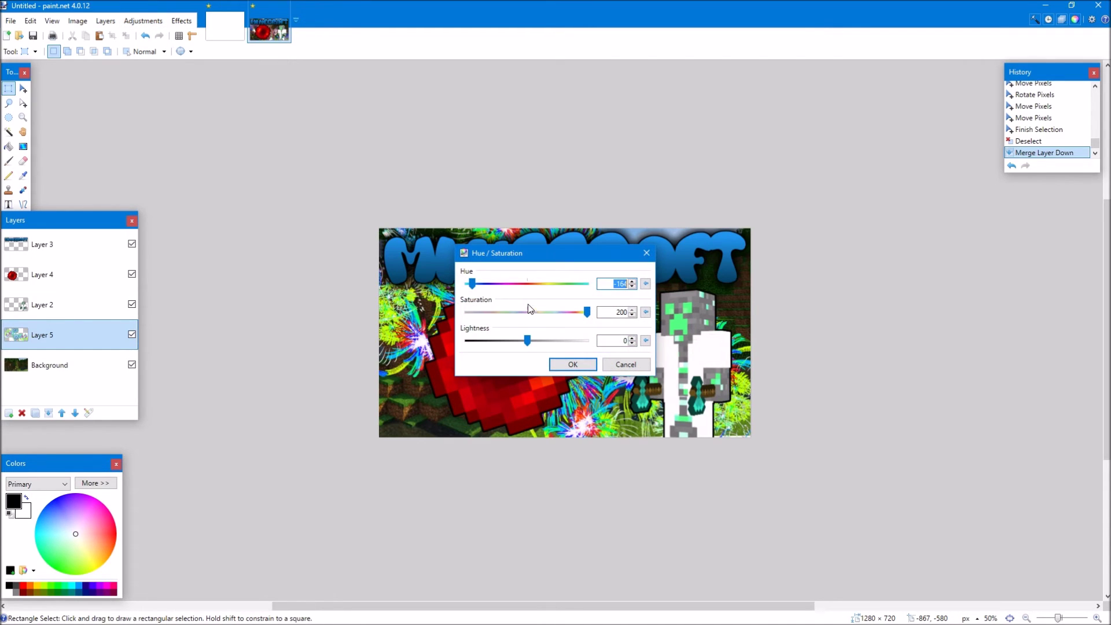
pyautogui.moveTo(473, 284); pyautogui.dragTo(829, 178)
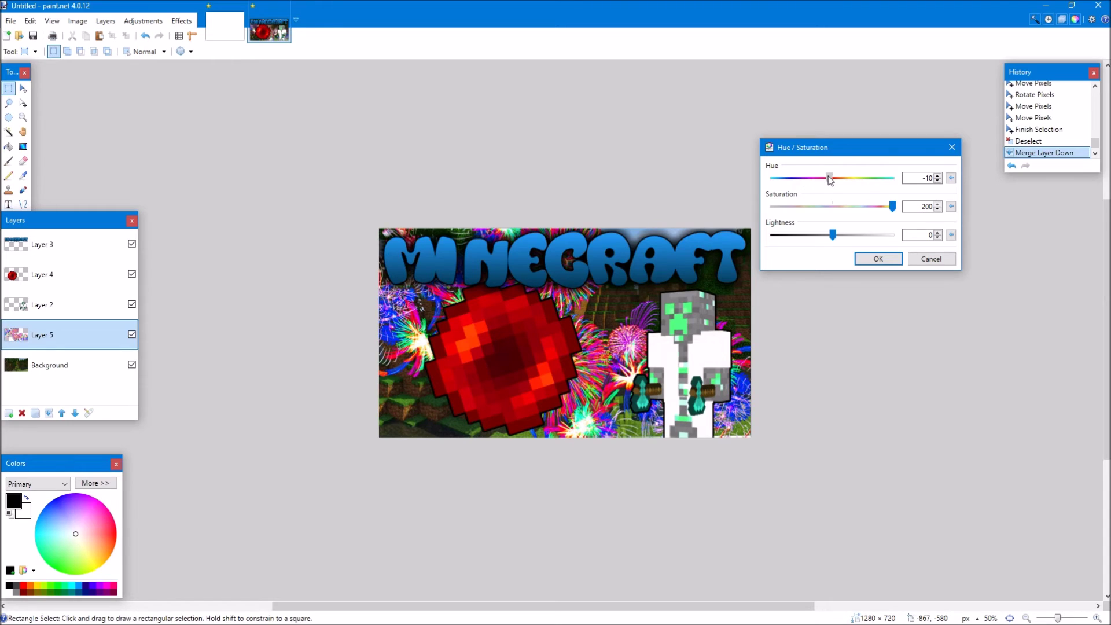
pyautogui.click(865, 264)
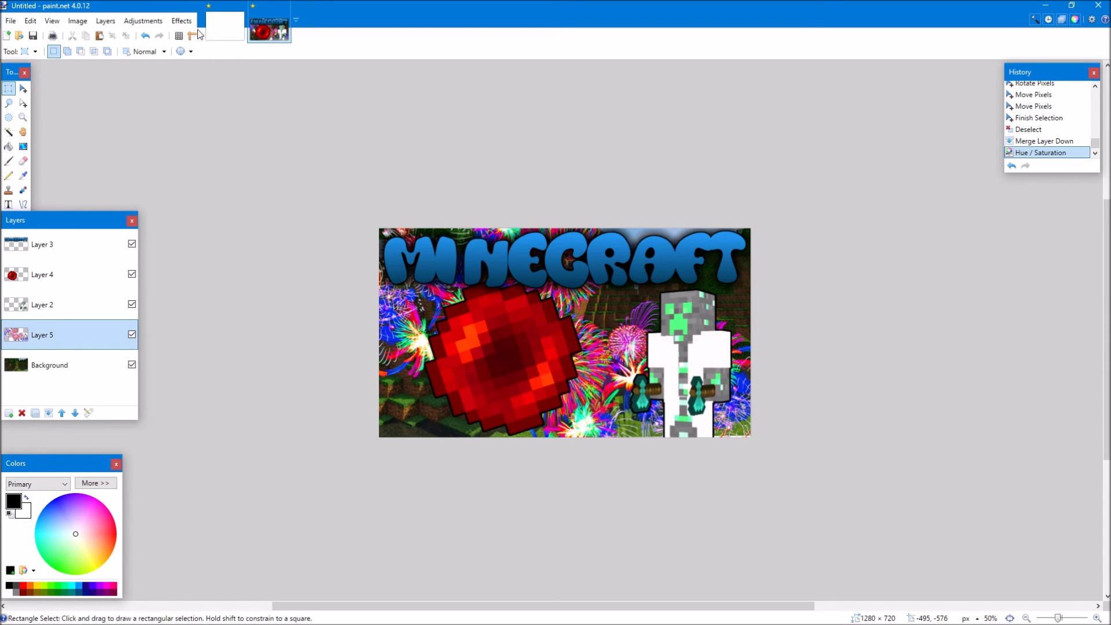
# Step: Apply a Drop Shadow to the fireworks with zero offsets, widening radius 2, blur radius 24, opacity 255 and yellow color (255, 216, 0)
pyautogui.click(177, 22)
pyautogui.moveTo(231, 232)
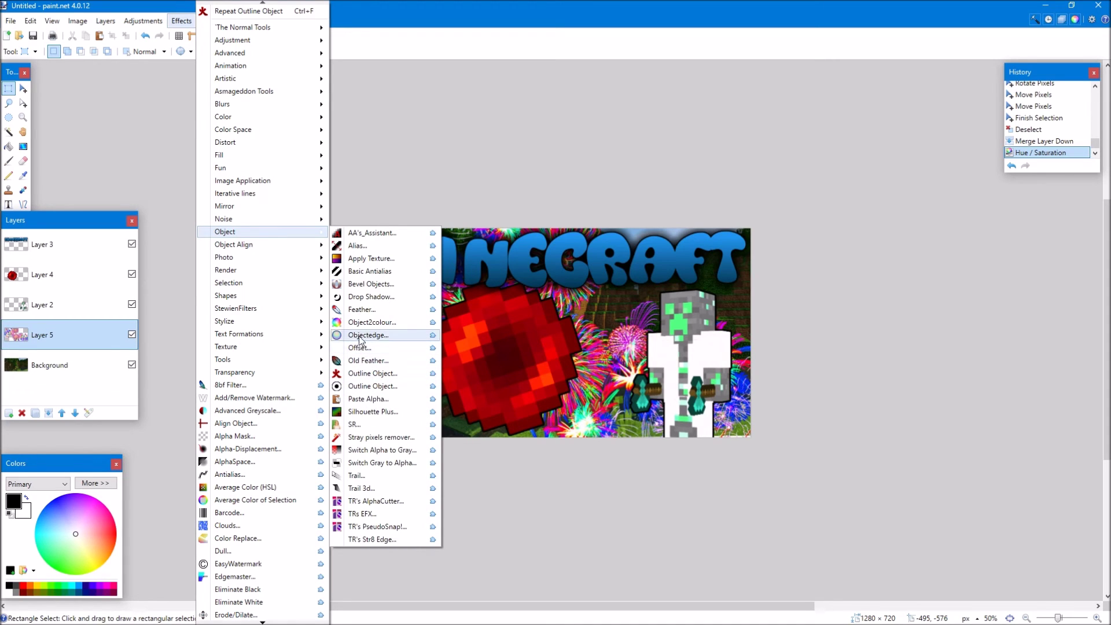
pyautogui.click(362, 298)
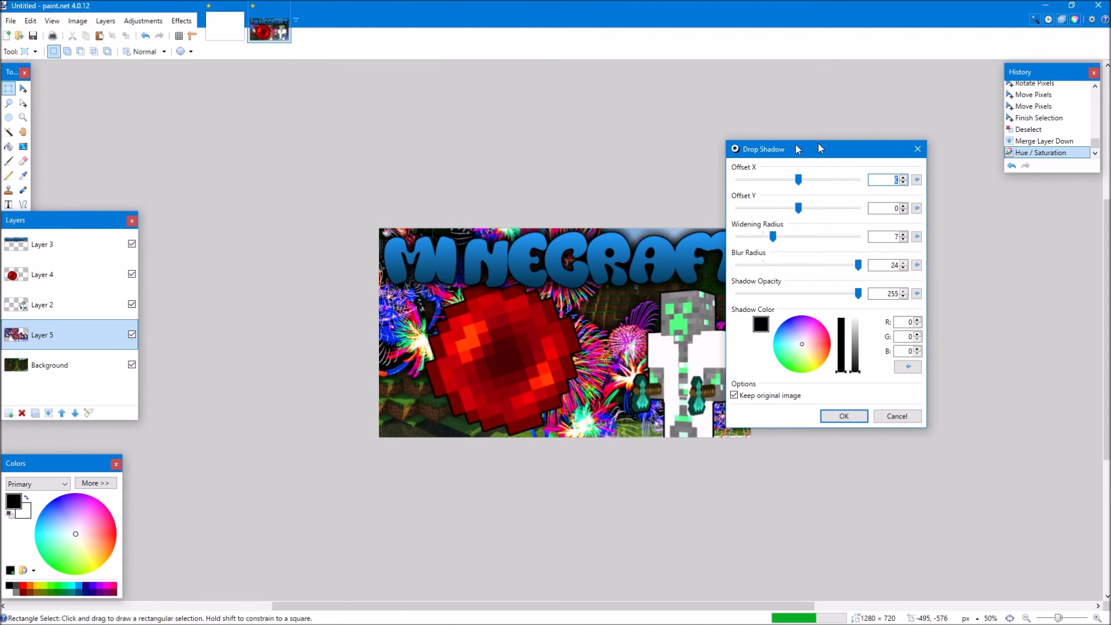
pyautogui.moveTo(819, 148); pyautogui.dragTo(870, 149)
pyautogui.moveTo(850, 343)
pyautogui.mouseDown()
pyautogui.moveTo(887, 335)
pyautogui.moveTo(861, 302)
pyautogui.mouseUp()
pyautogui.moveTo(824, 237); pyautogui.dragTo(800, 240)
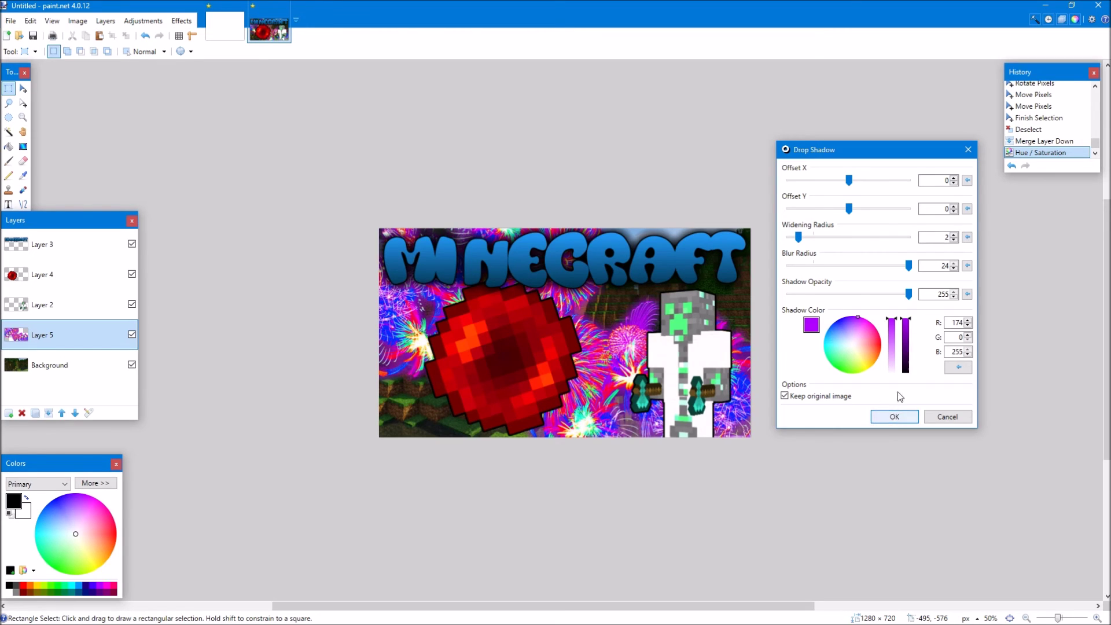
pyautogui.click(880, 338)
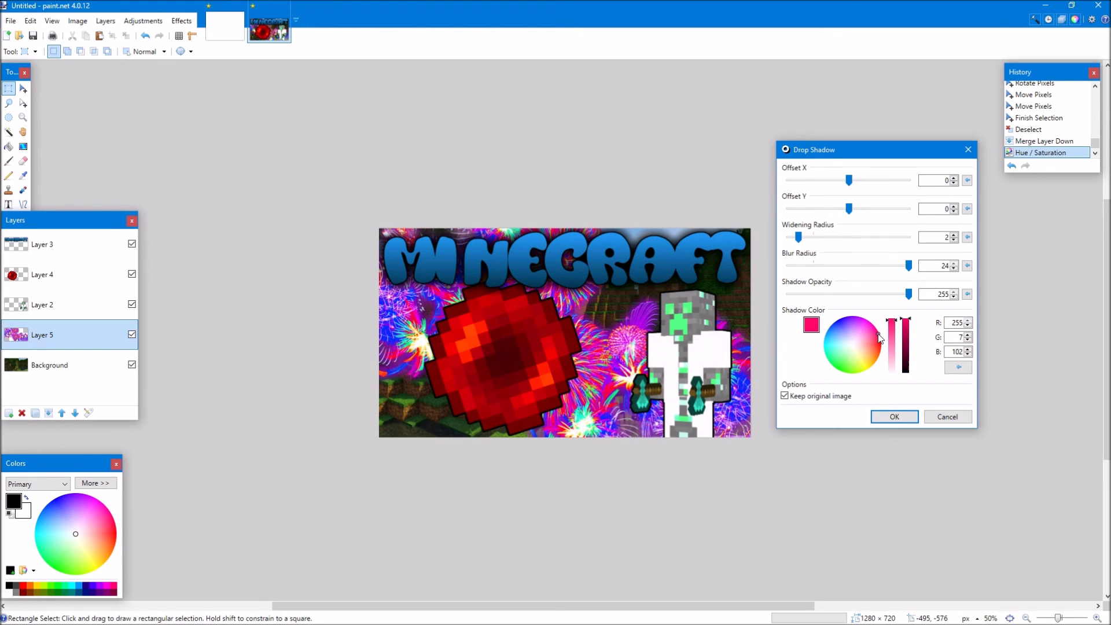
pyautogui.moveTo(883, 341)
pyautogui.mouseDown()
pyautogui.moveTo(866, 371)
pyautogui.moveTo(876, 374)
pyautogui.mouseUp()
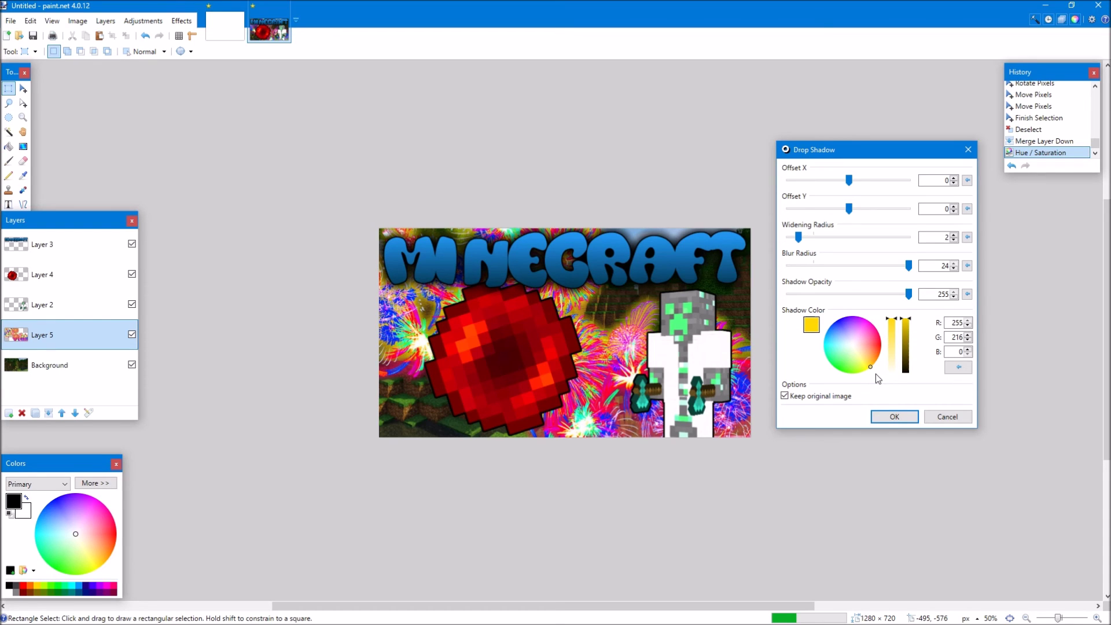
pyautogui.press('Return')
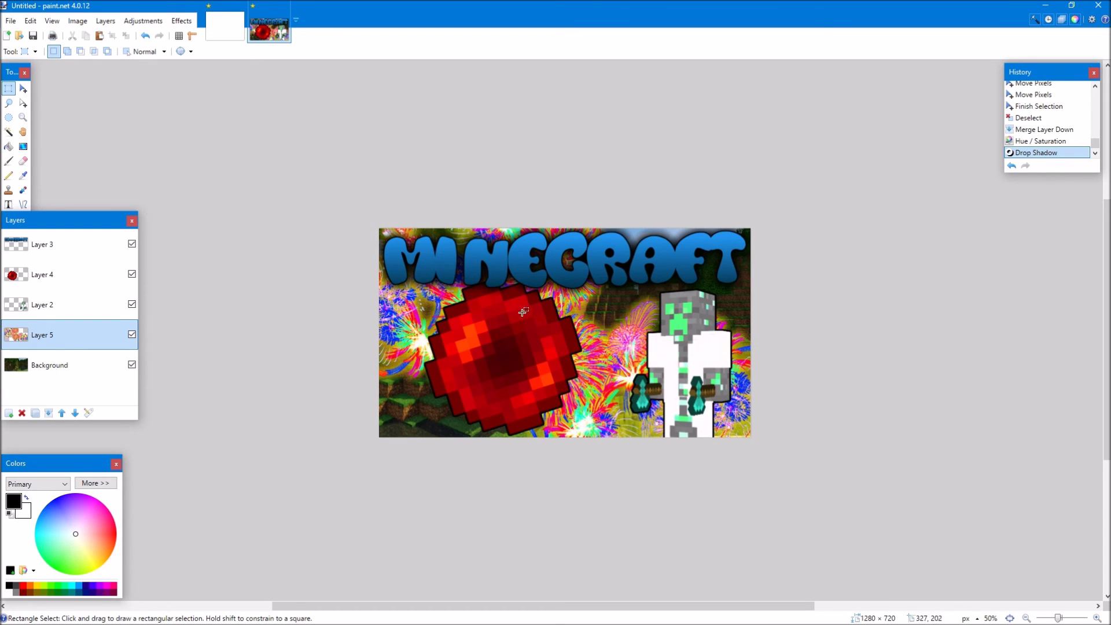